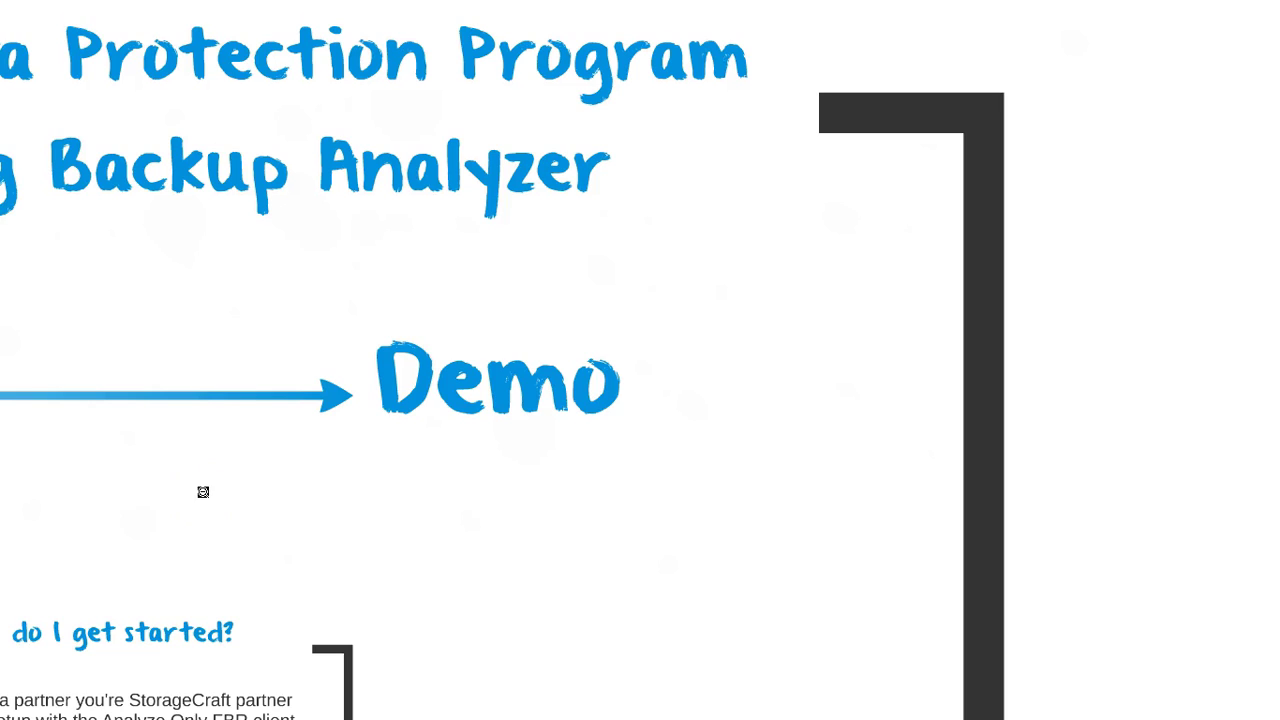
- Leave the presentation, switch to Chrome and log in to the StorageCraft Partner Portal with the prefilled credentials
key(Escape)
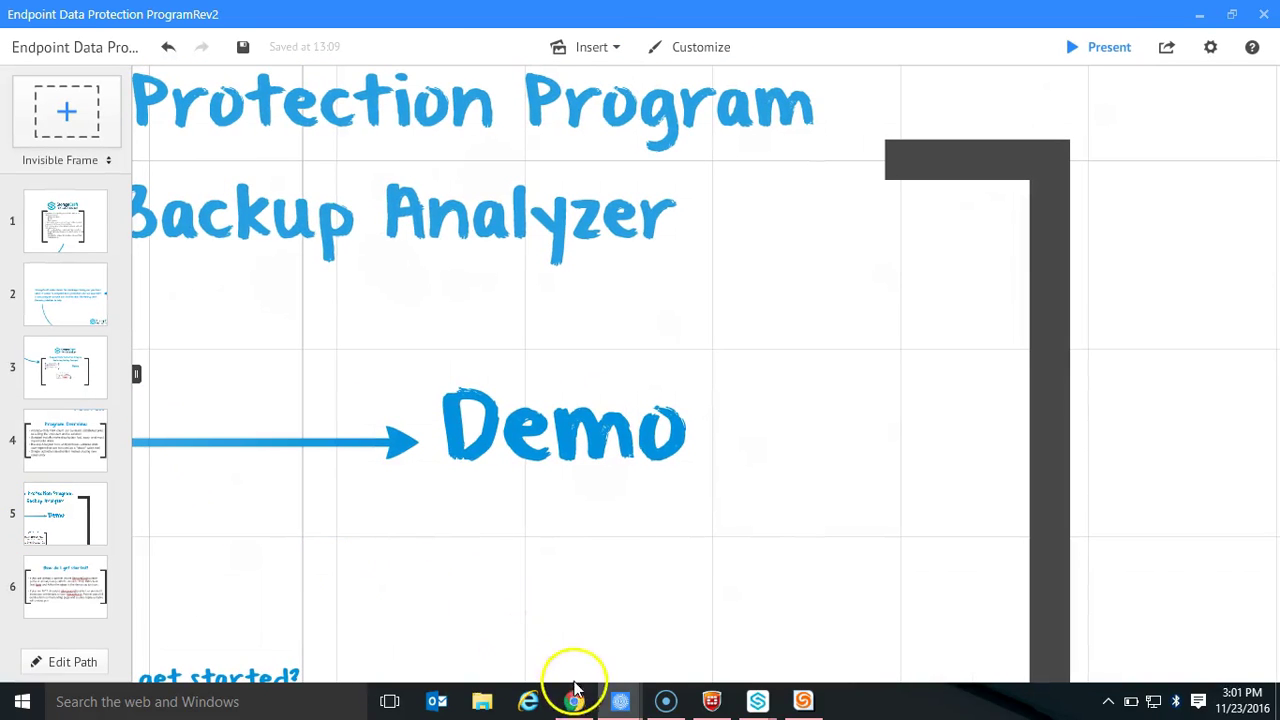
click(576, 700)
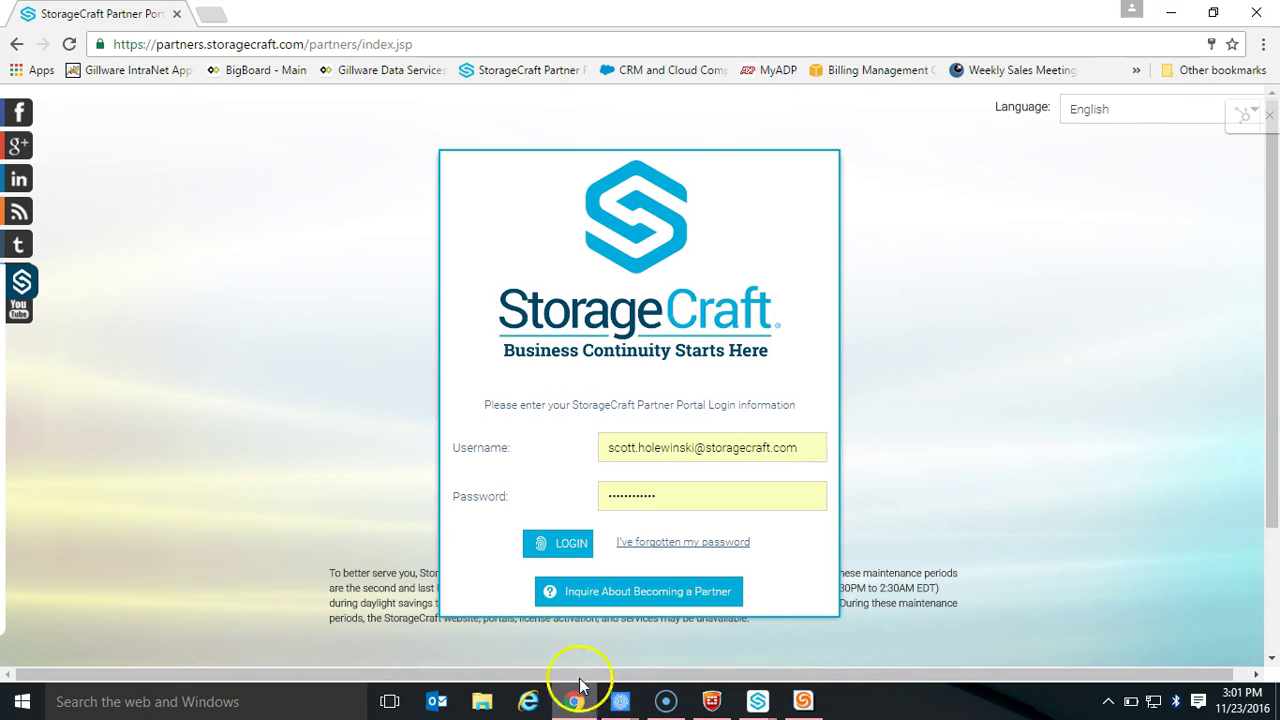
click(572, 546)
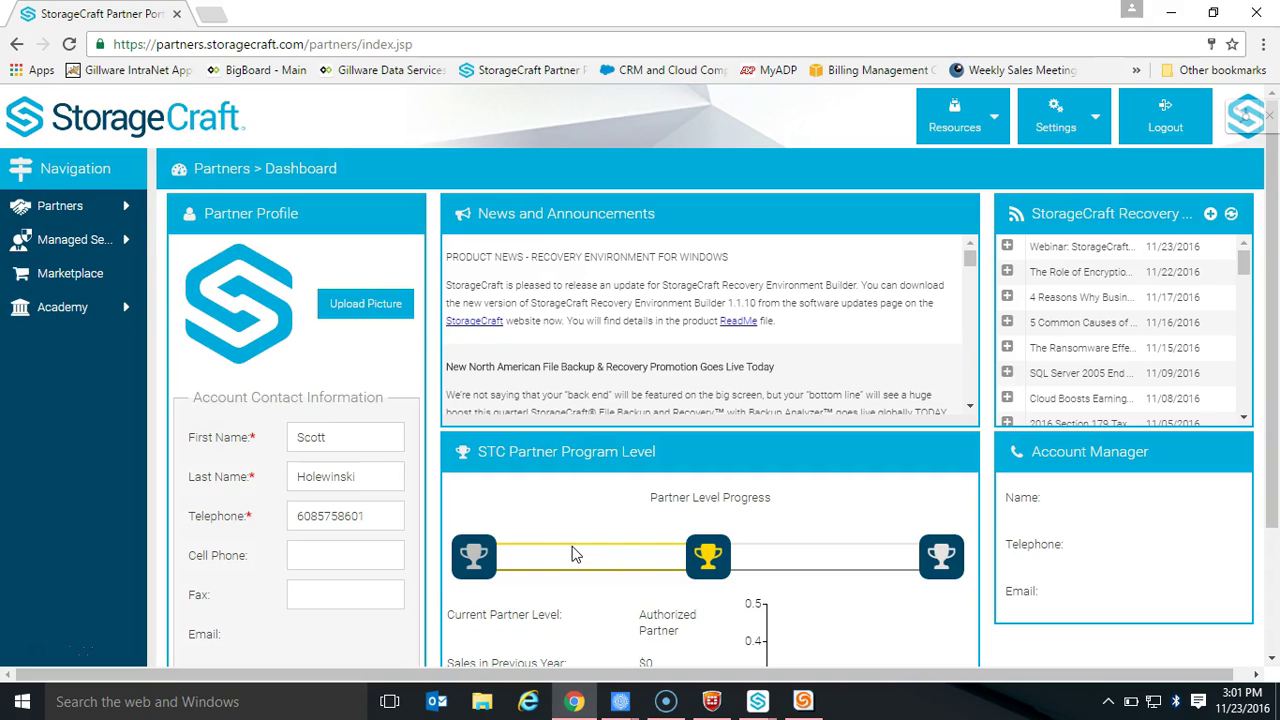
- Open the File Backup And Recovery dashboard under Managed Service Providers and narrow the navigation pane
click(101, 244)
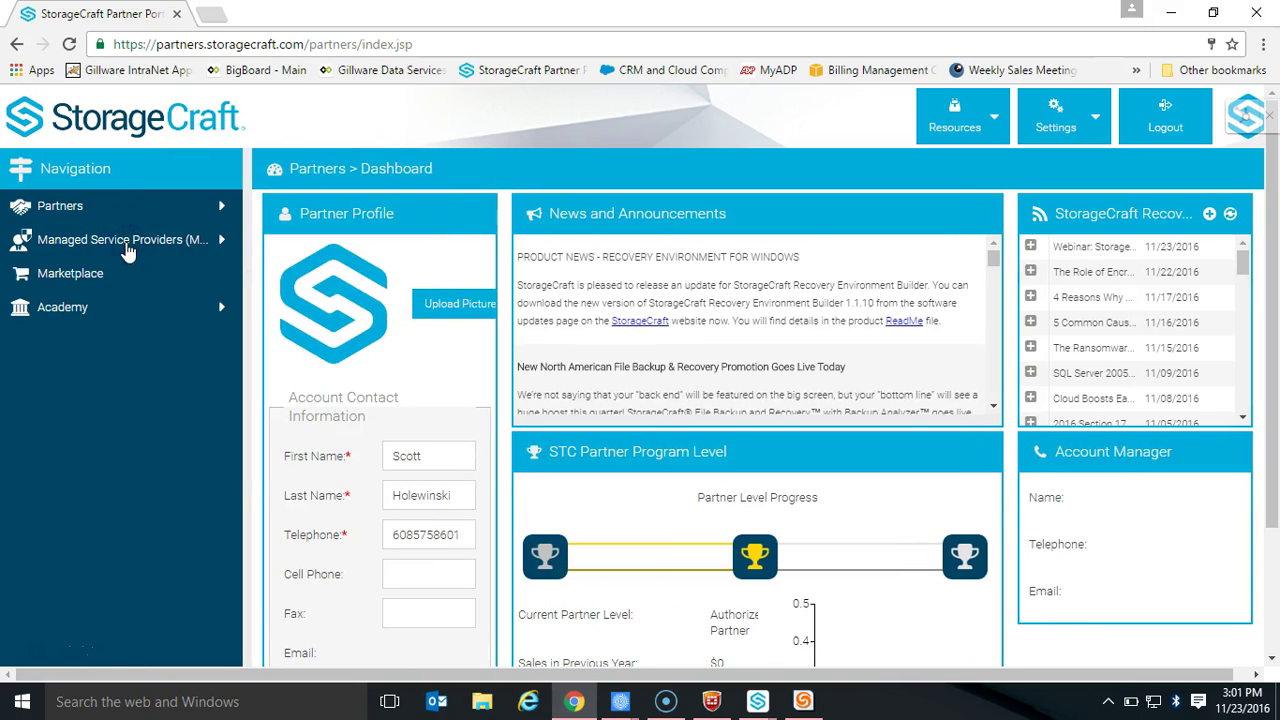
click(128, 248)
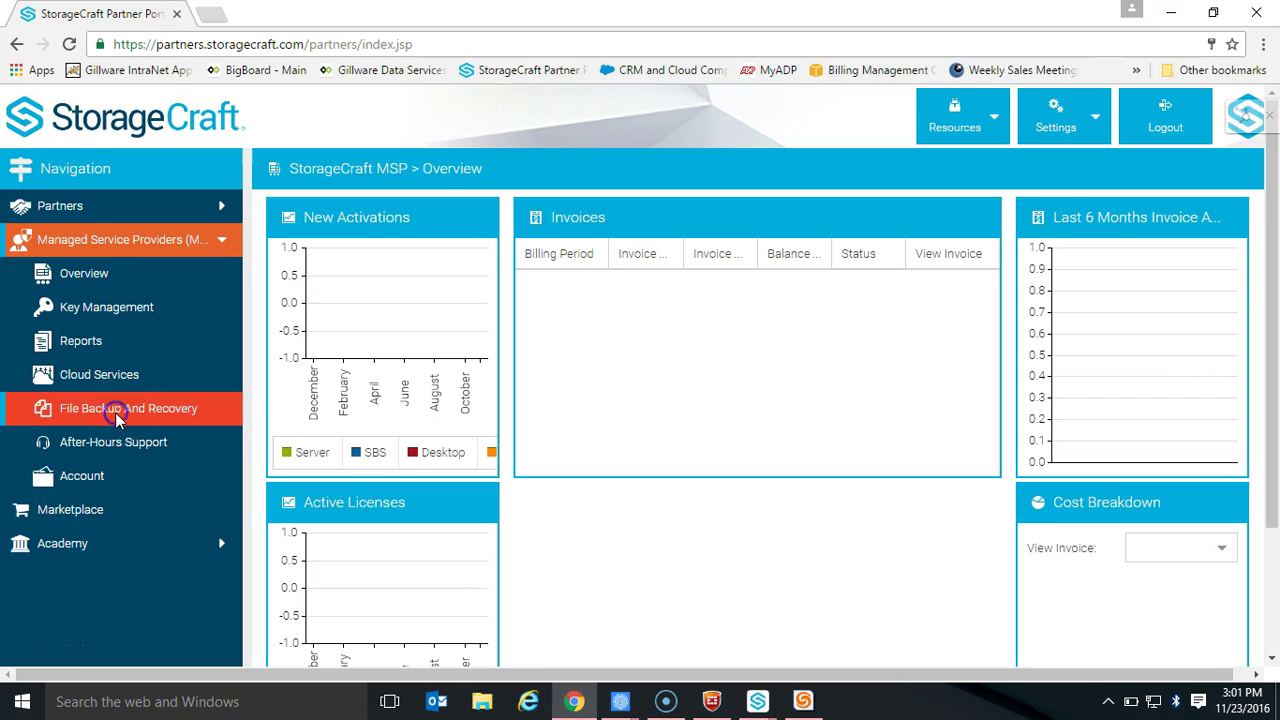
click(117, 418)
click(1096, 641)
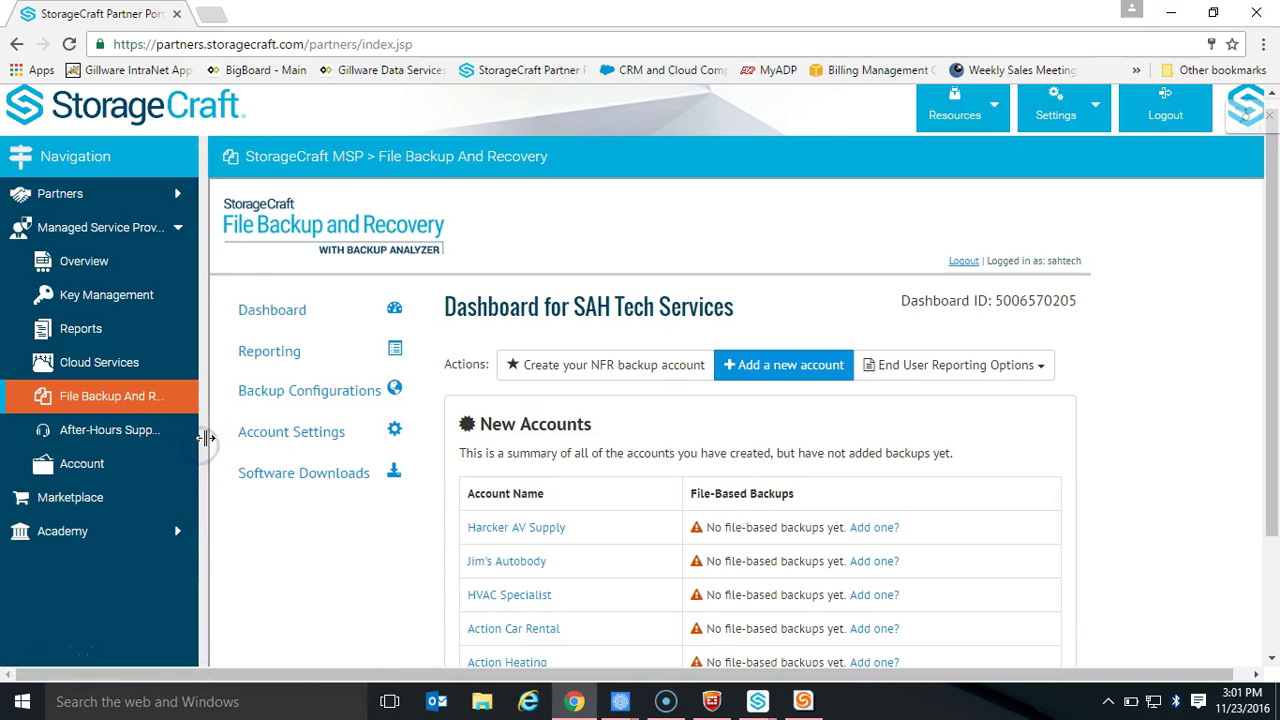
click(313, 478)
click(451, 429)
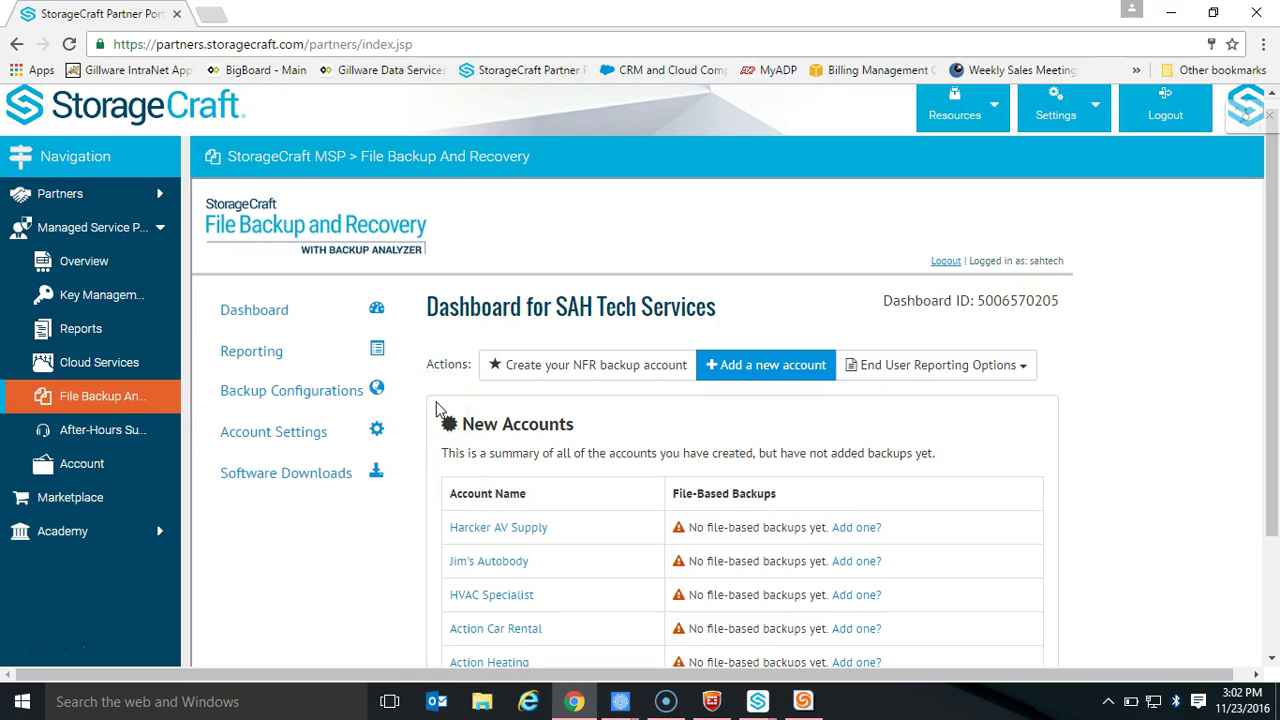
- Set the Analyze Only standard backup configuration as the default
click(348, 401)
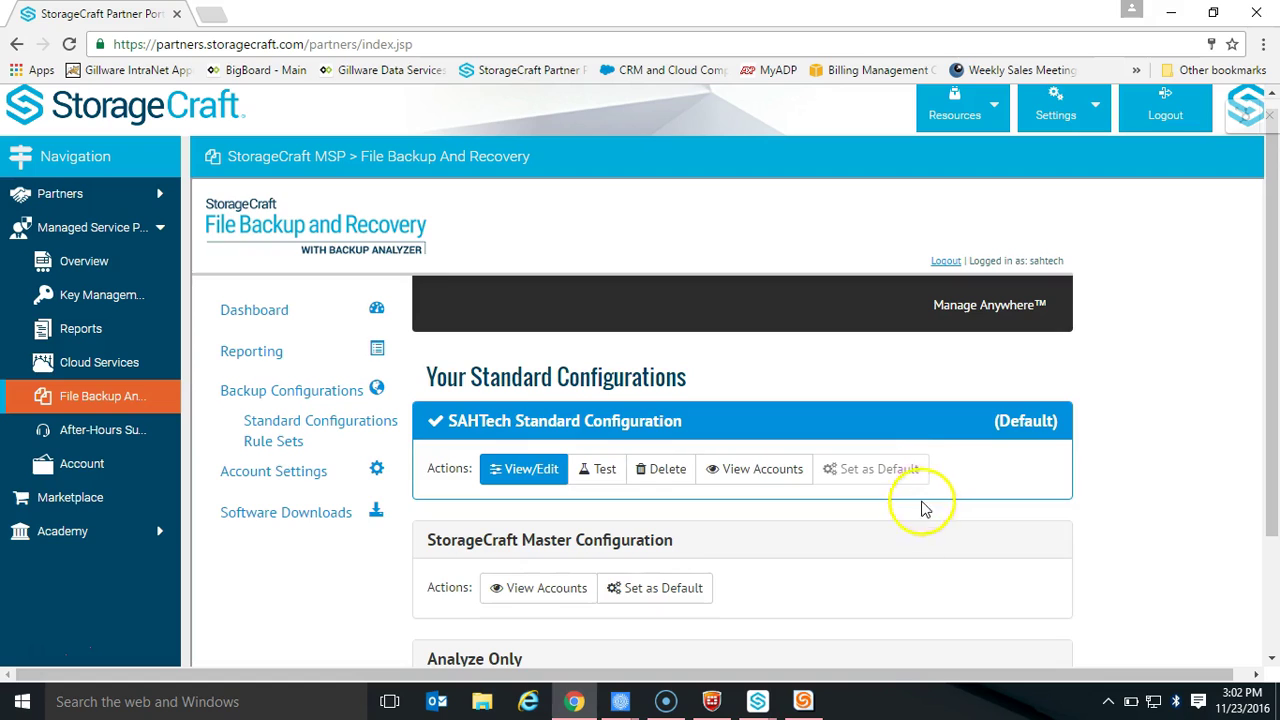
scroll(920, 512, down, 1)
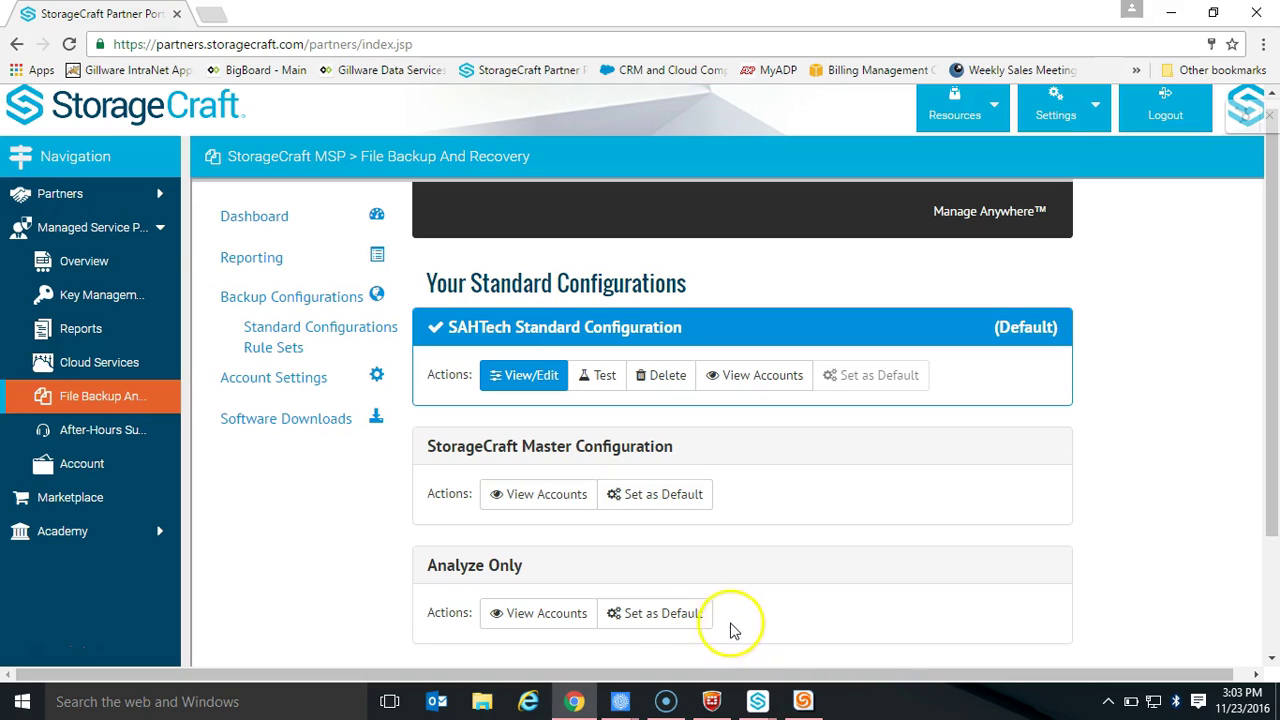
click(648, 613)
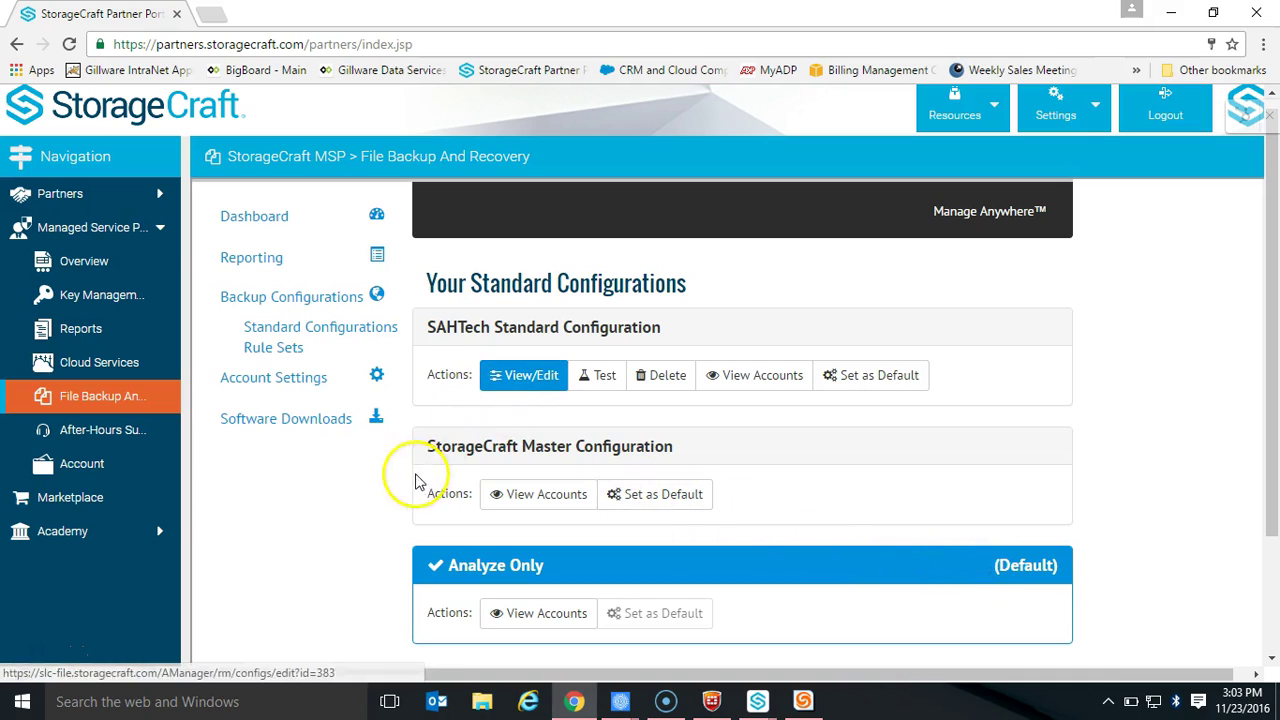
- Add a new business account from the dashboard on the STC Service Plan, with the company name Jim's Trucking 2
scroll(329, 596, up, 2)
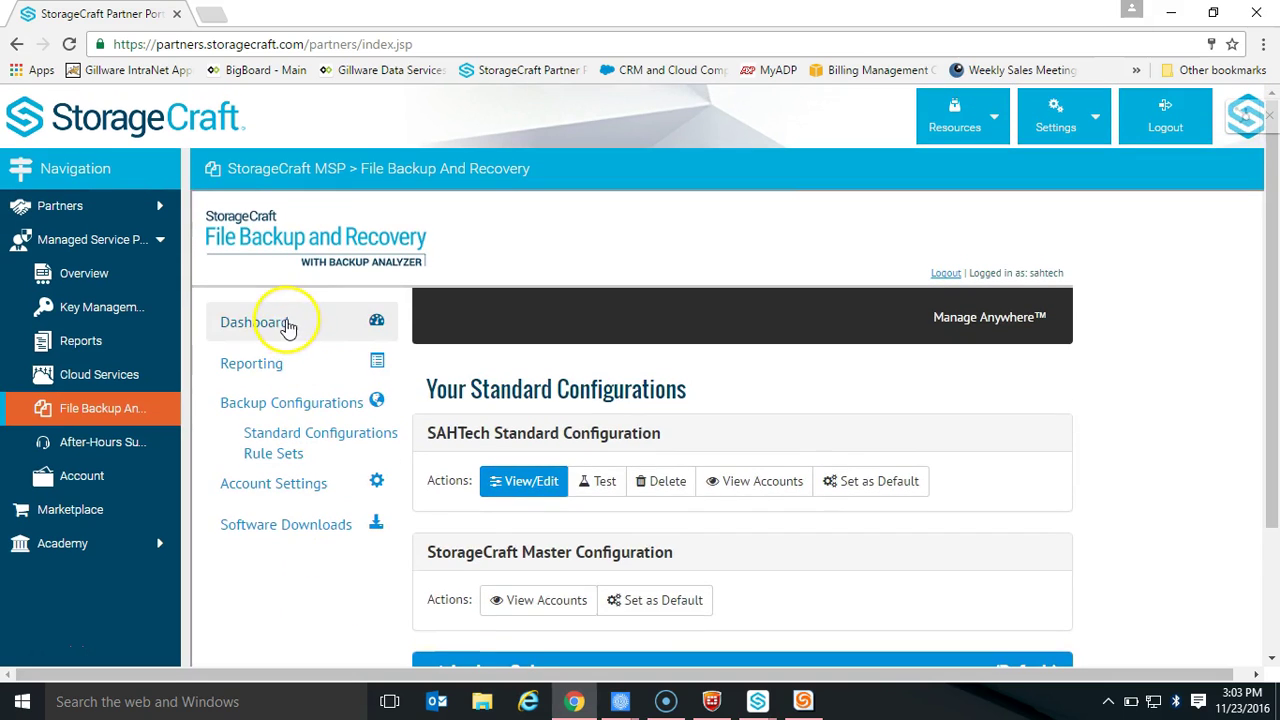
click(284, 325)
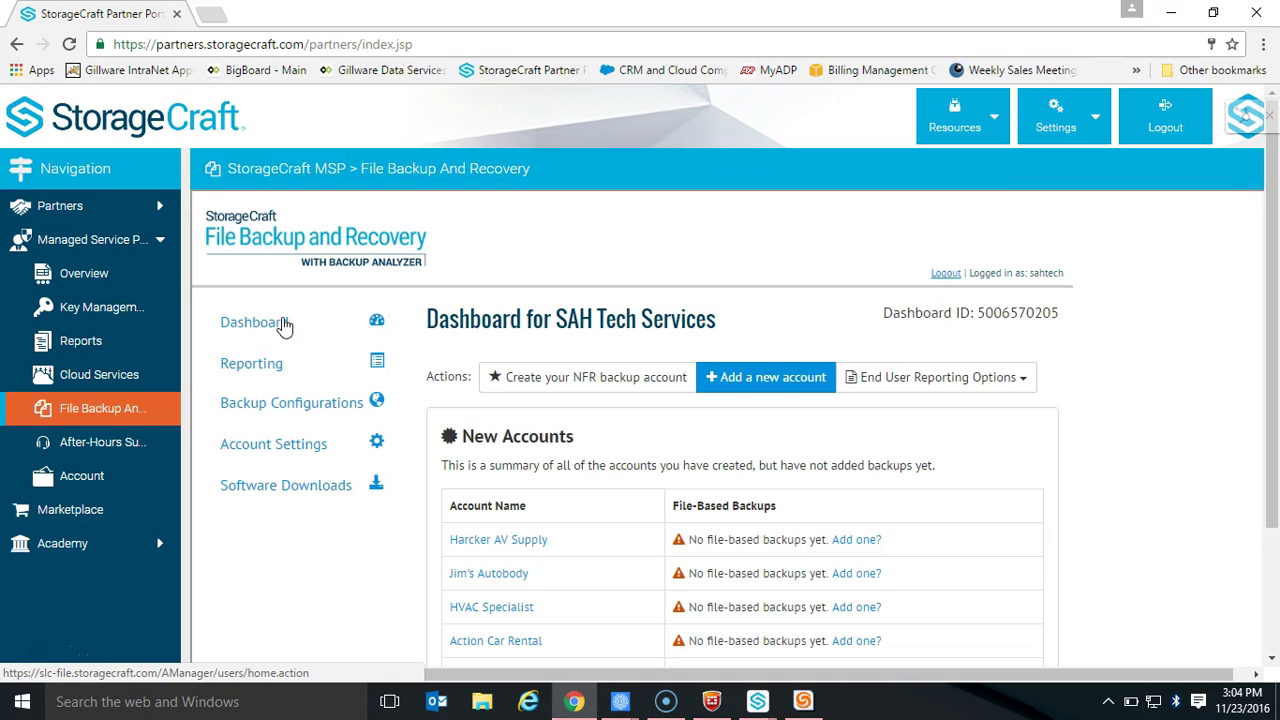
click(284, 325)
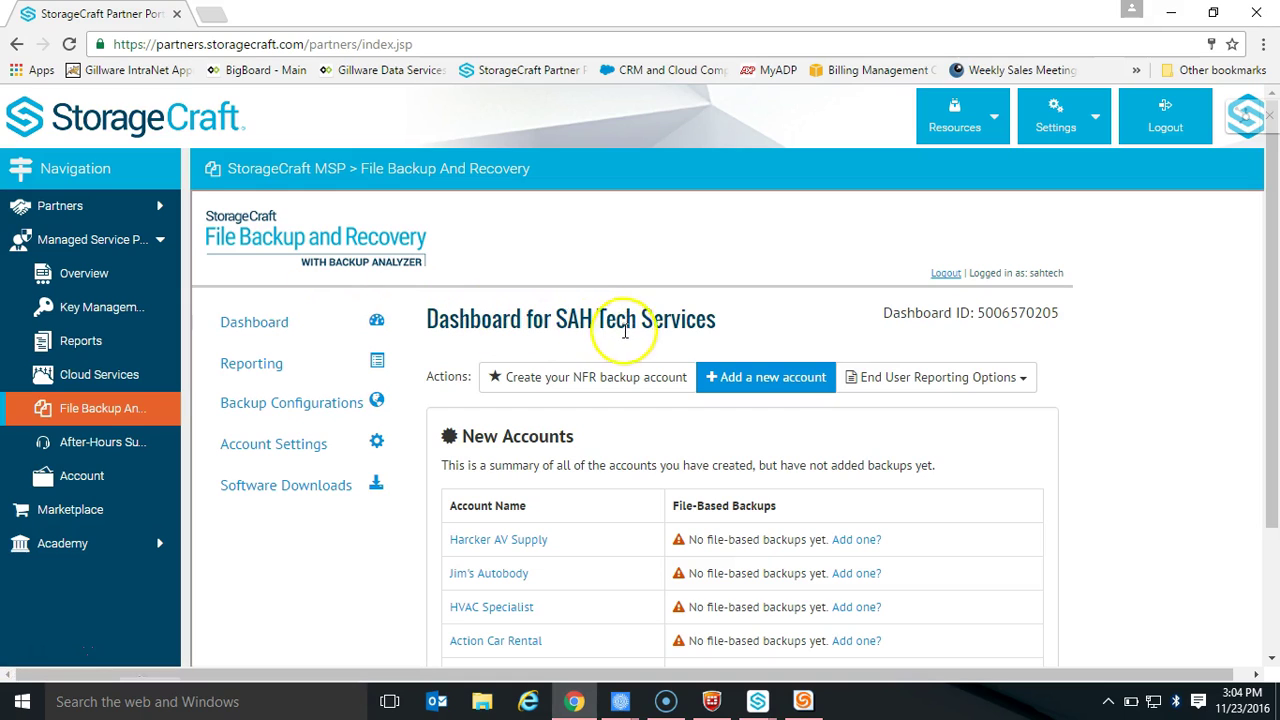
click(779, 388)
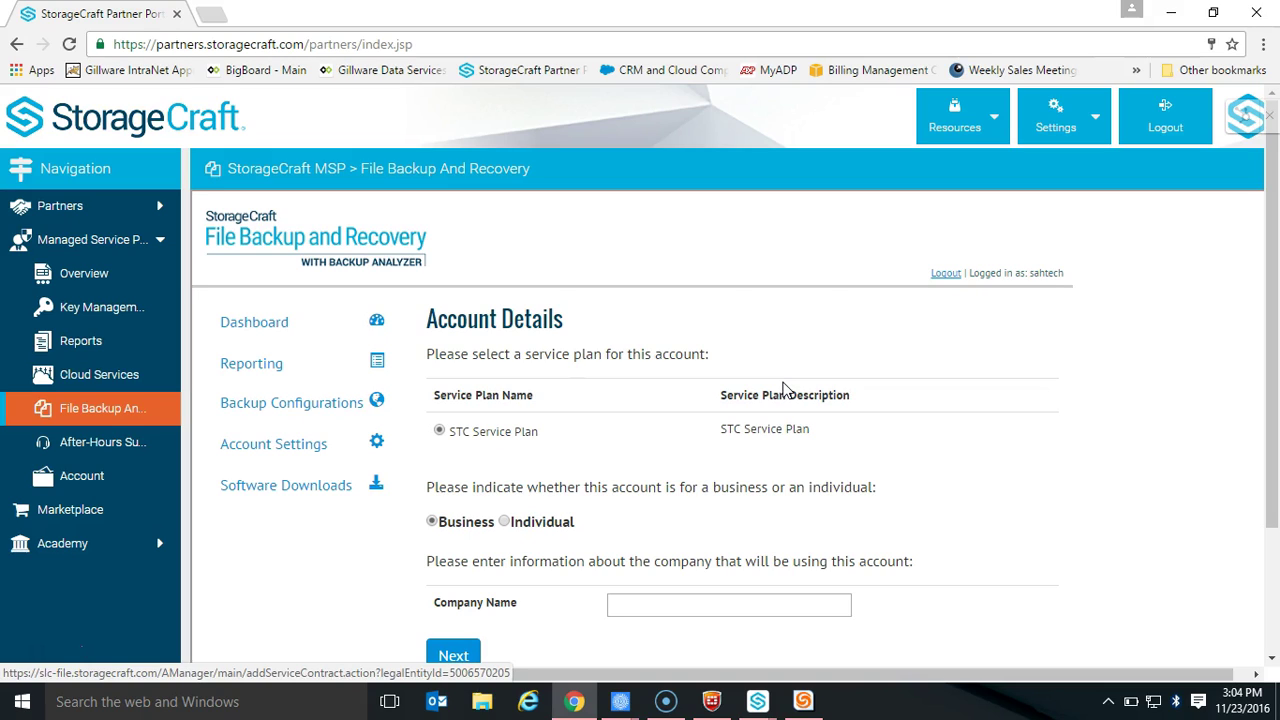
click(677, 601)
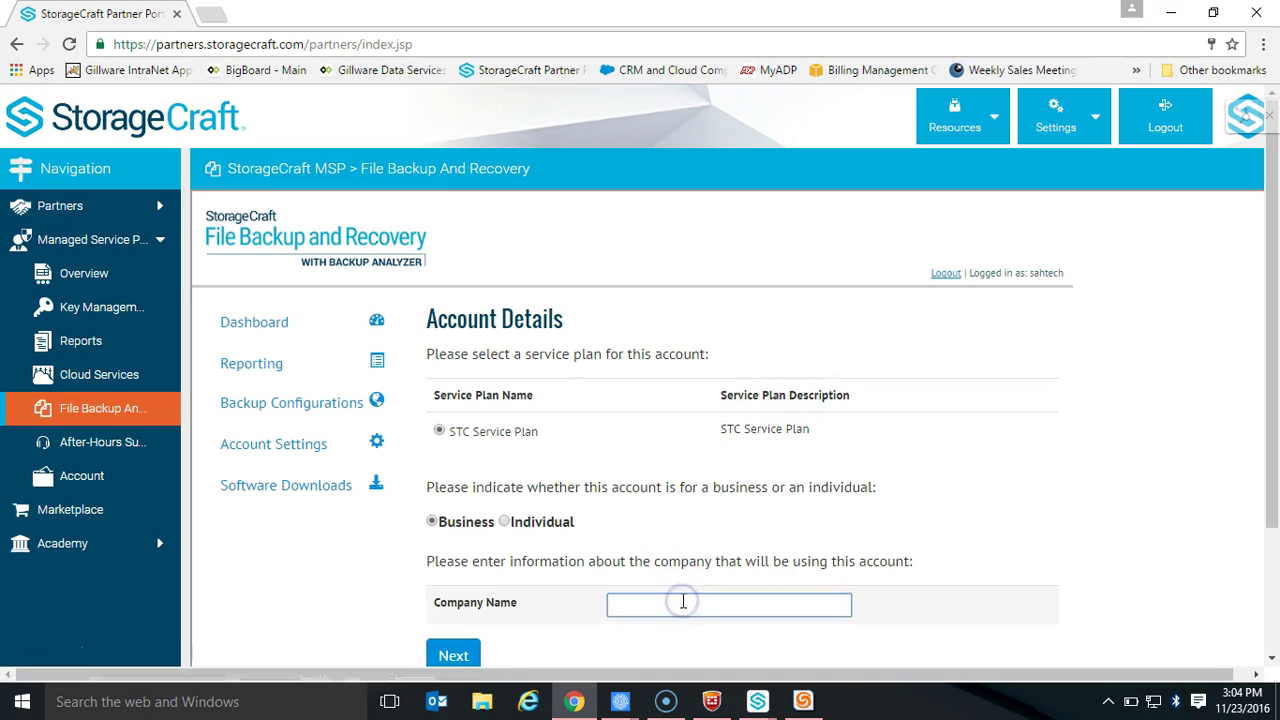
text(Jim's )
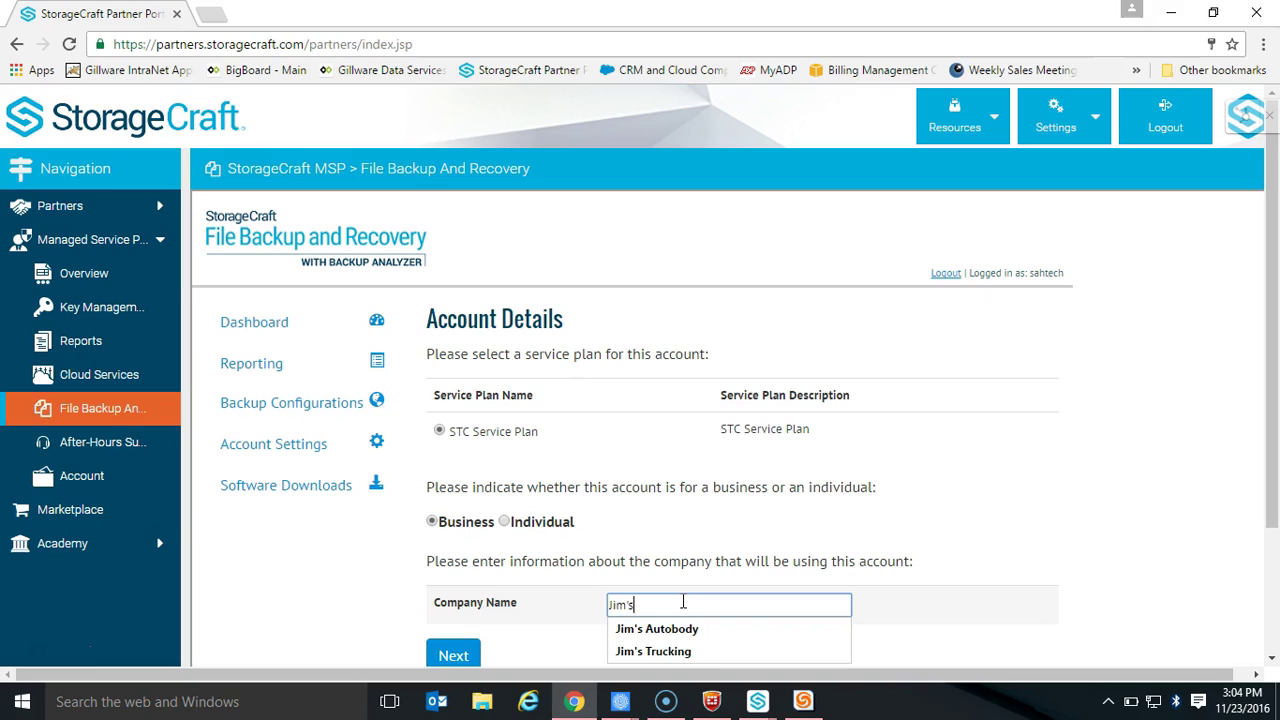
text(Truk)
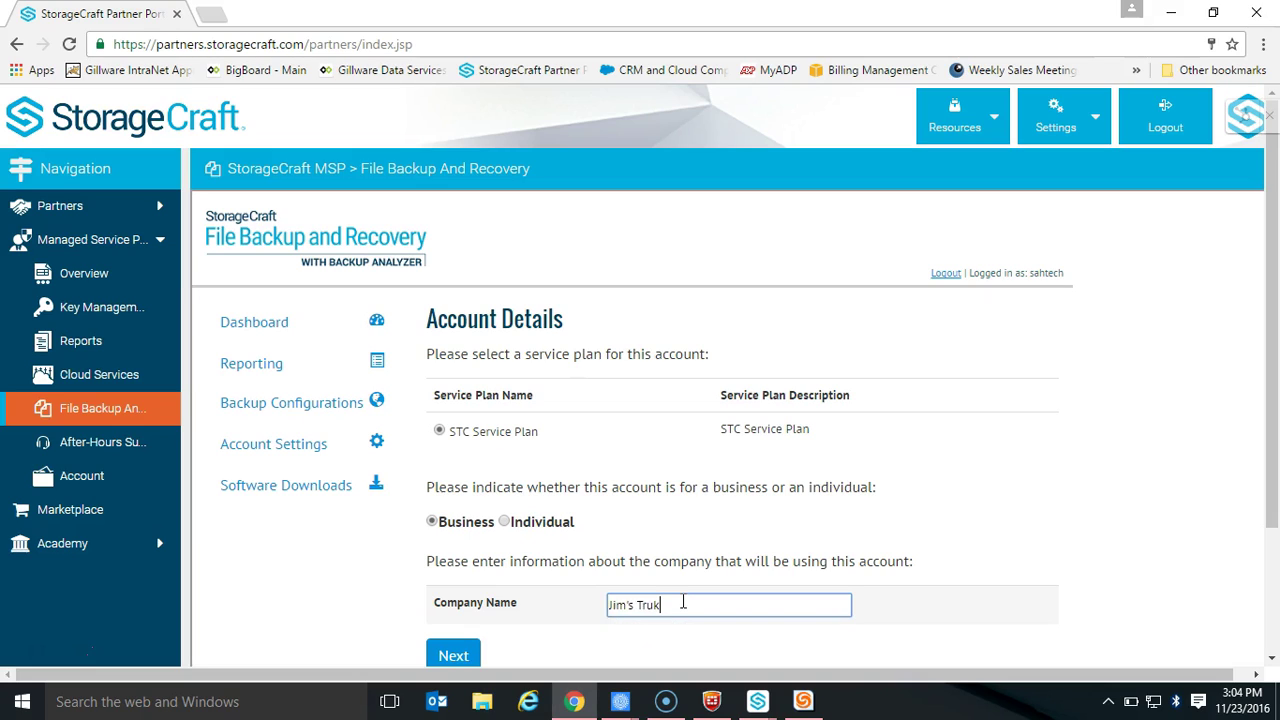
key(BackSpace)
text(cking 2)
click(458, 652)
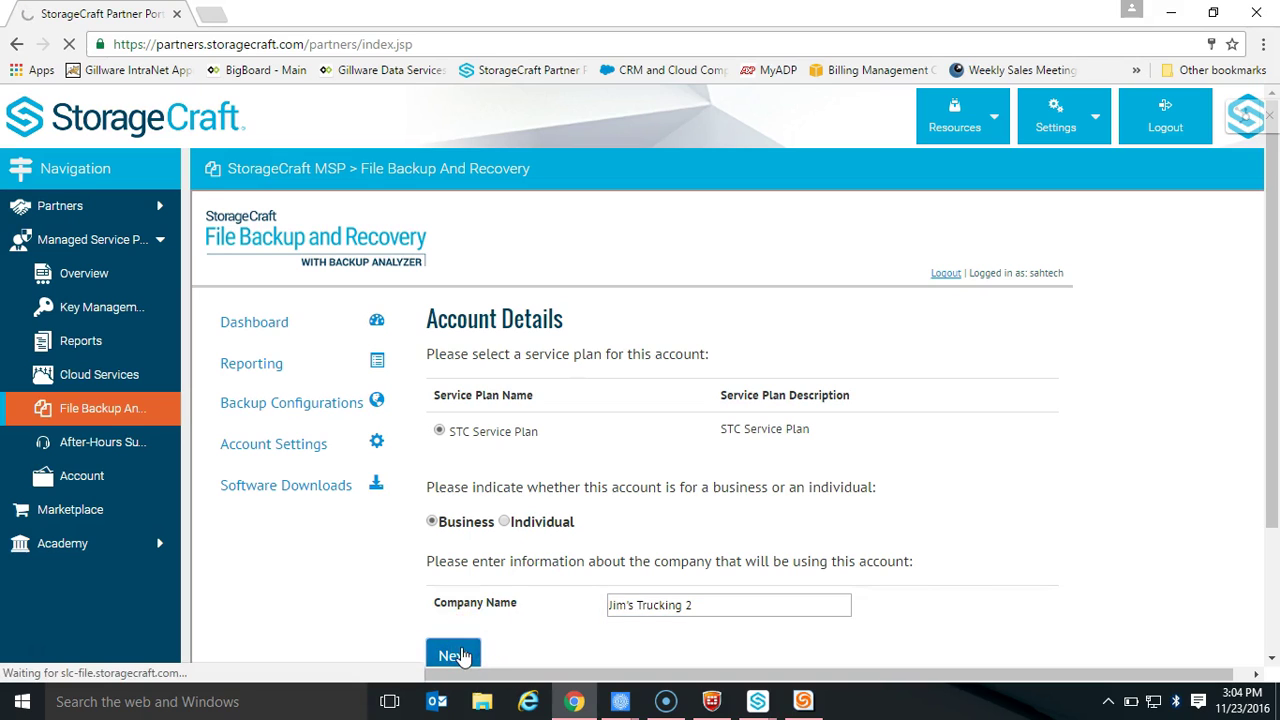
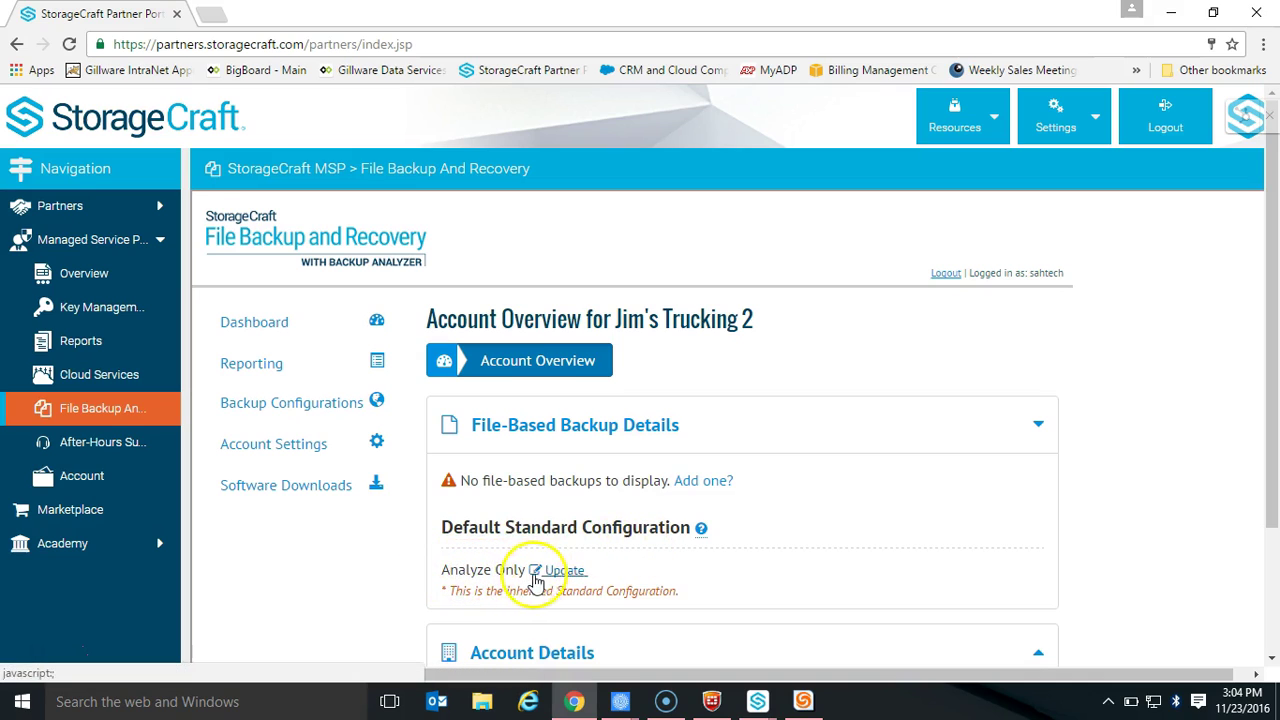
- Open the install options for adding a file-based backup to the account and select the entire 64-bit Windows install script
click(706, 487)
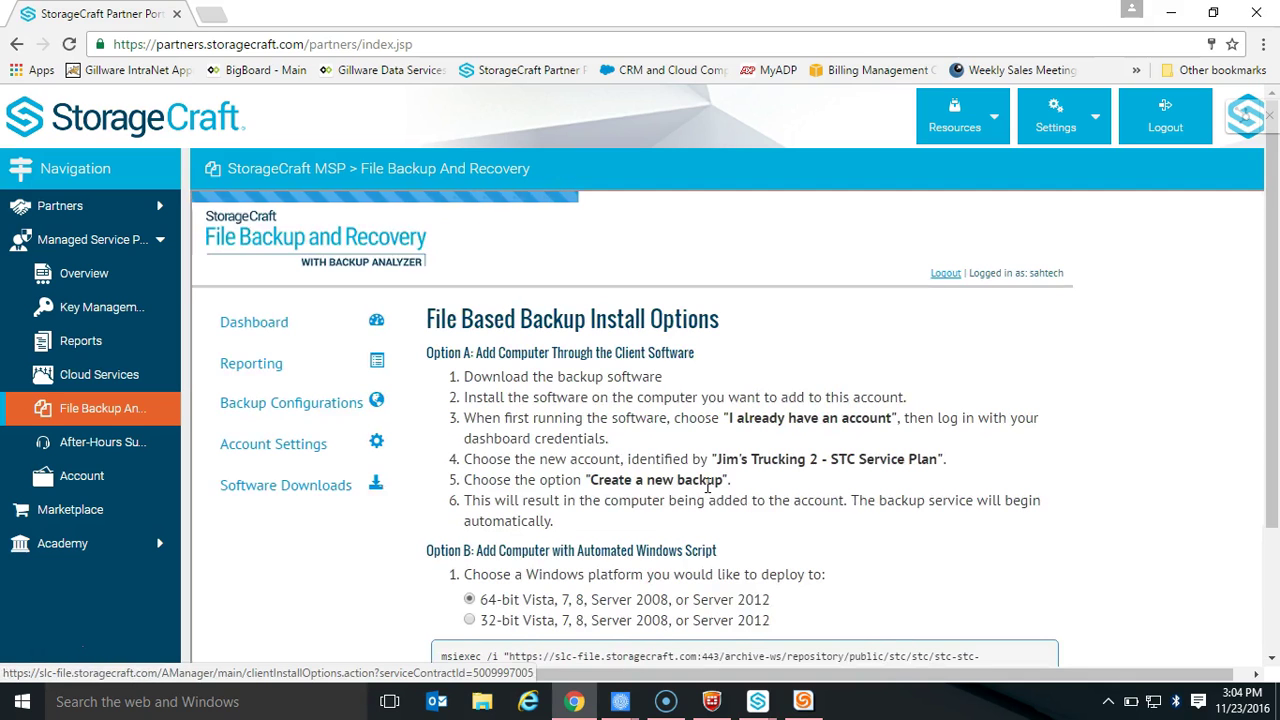
scroll(707, 484, down, 1)
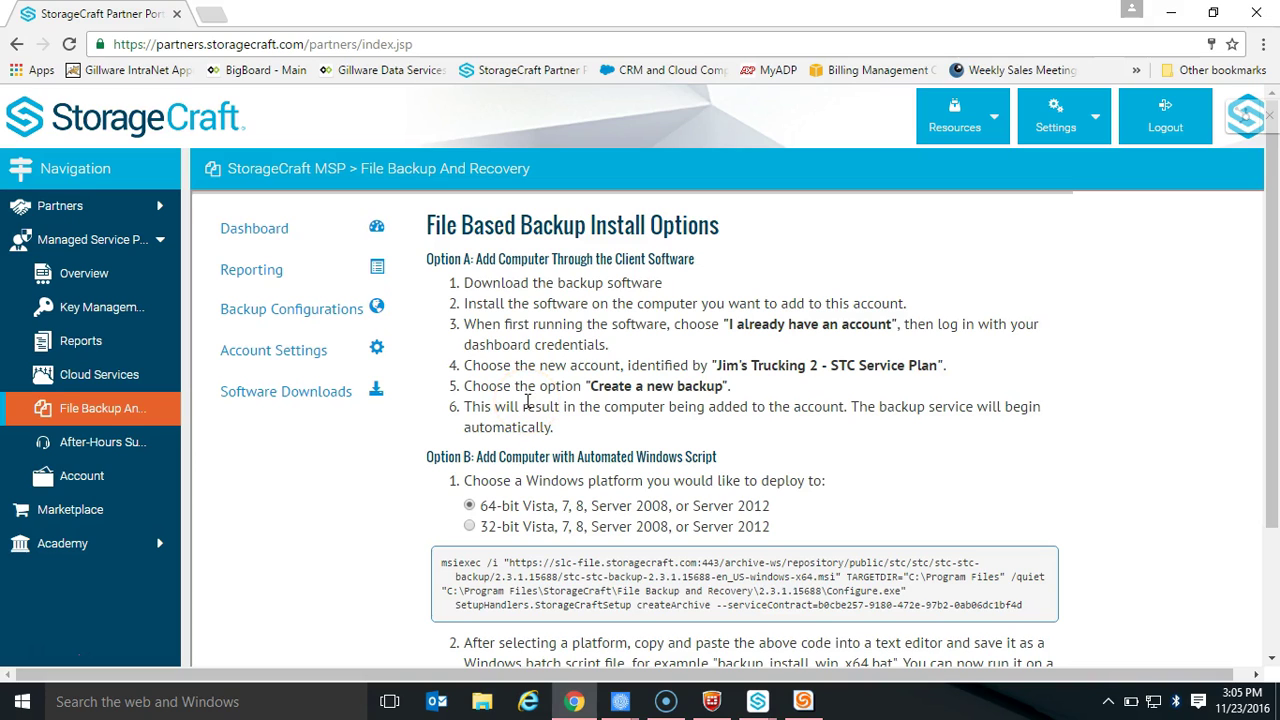
scroll(560, 450, down, 1)
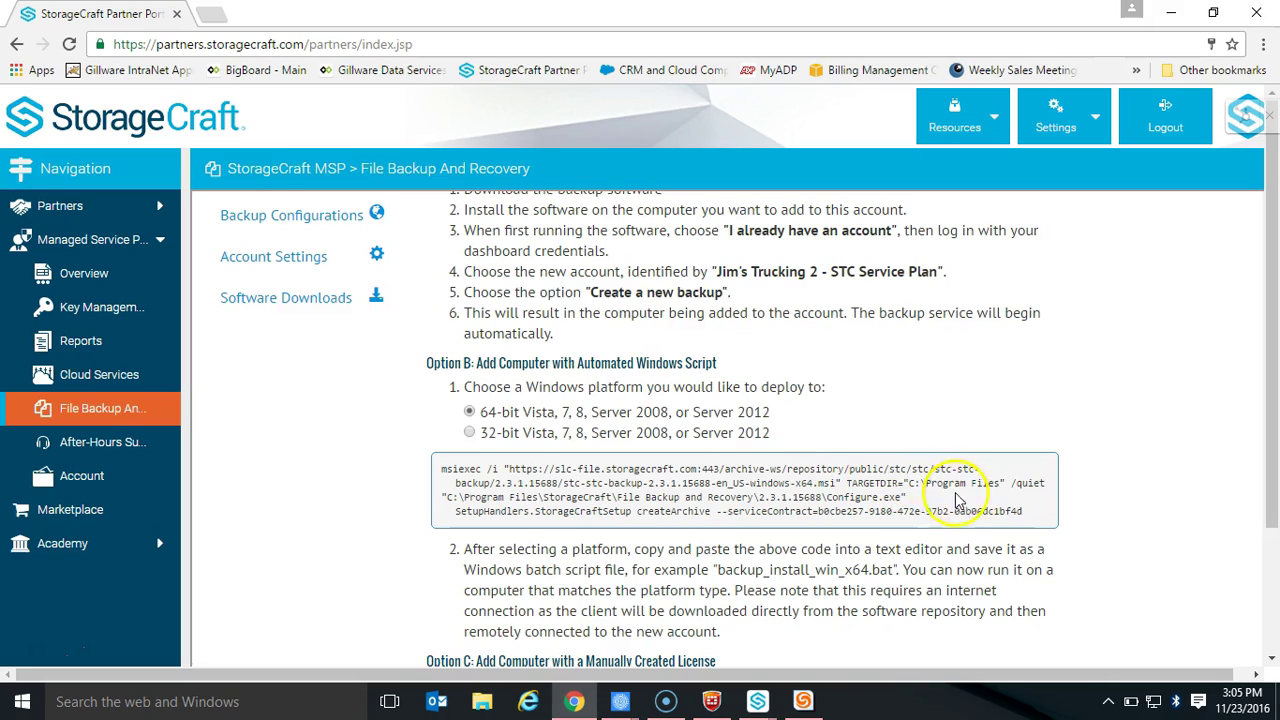
drag(1024, 512, 438, 470)
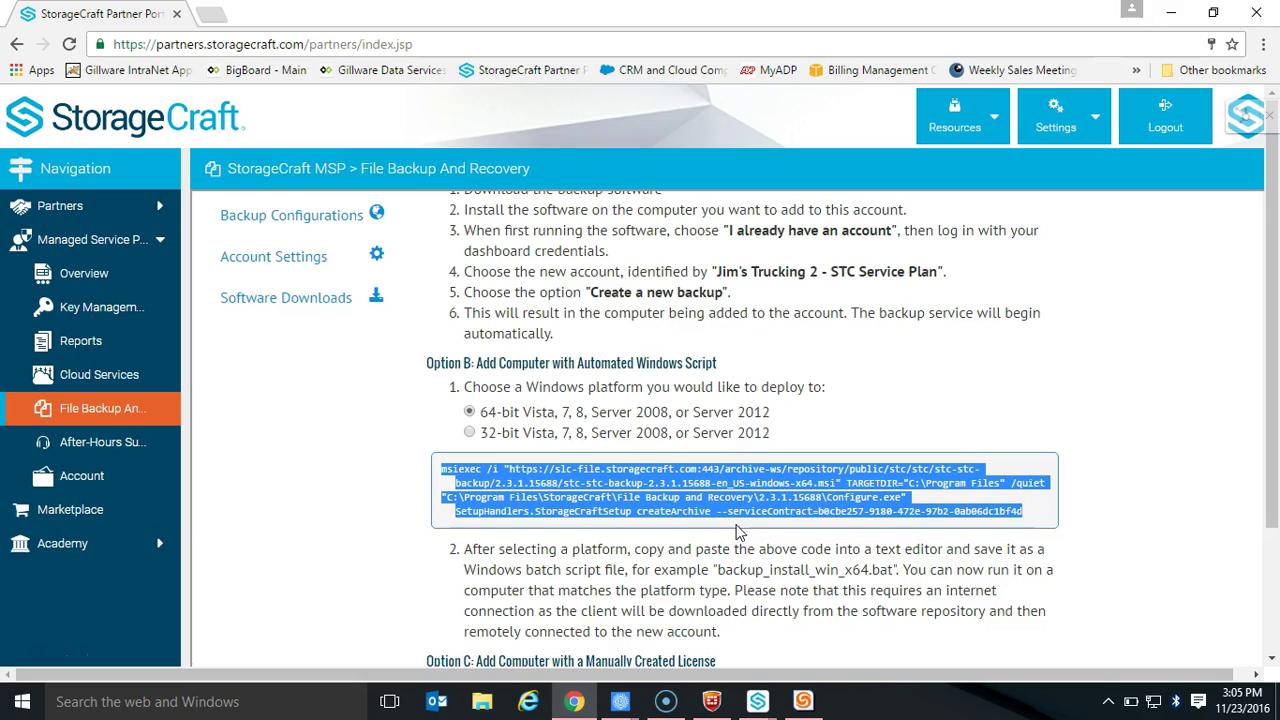
- Return to the dashboard and open the account listed in the File-Based Backup Overview
scroll(670, 450, up, 2)
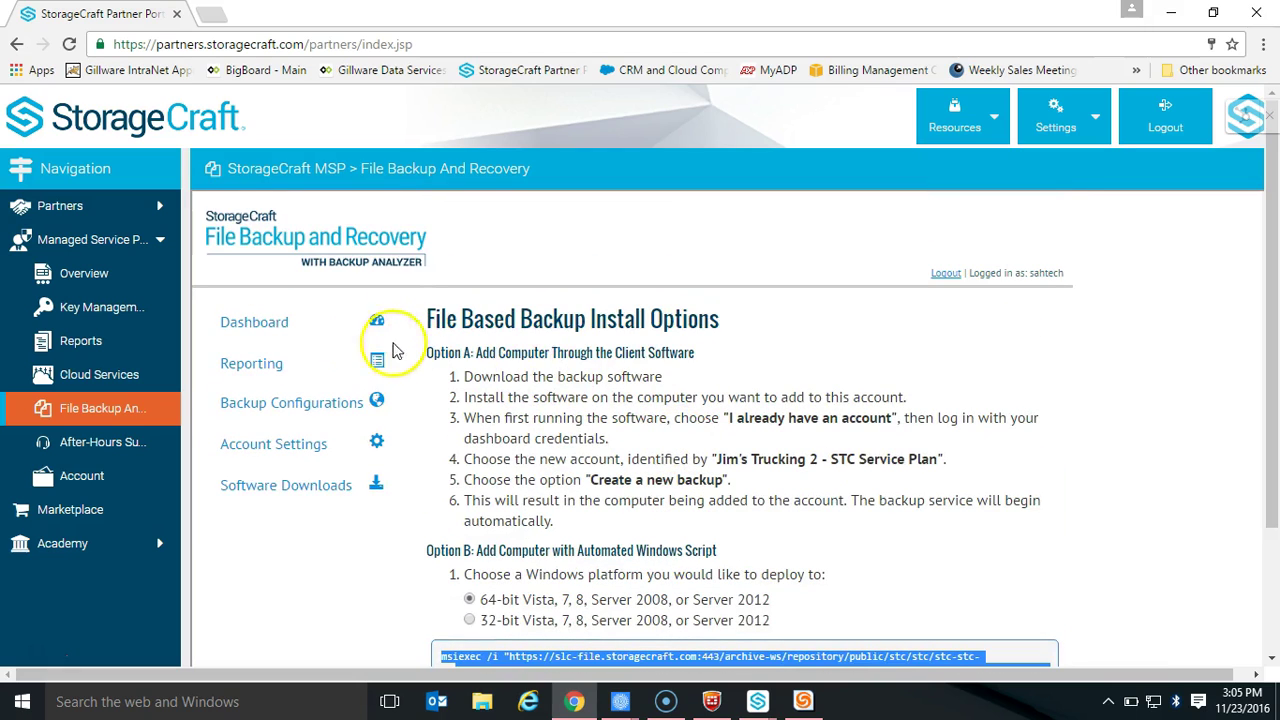
click(290, 328)
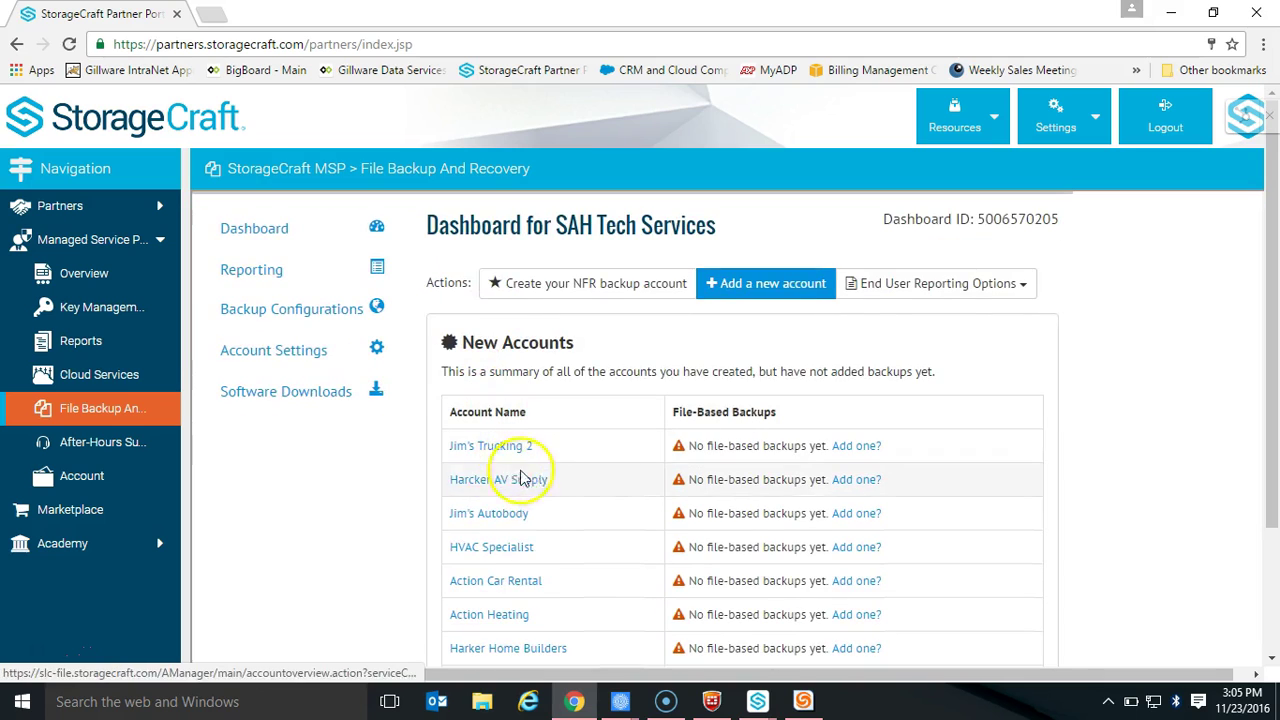
scroll(571, 488, down, 3)
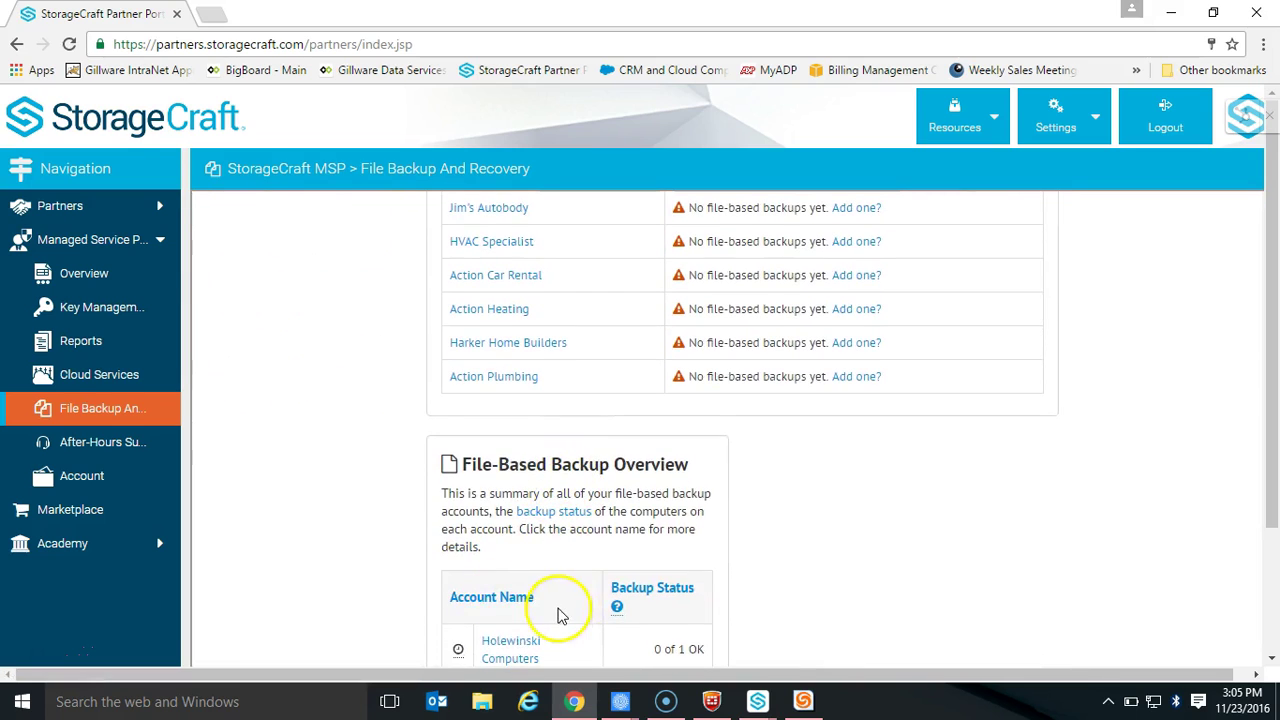
scroll(580, 630, down, 1)
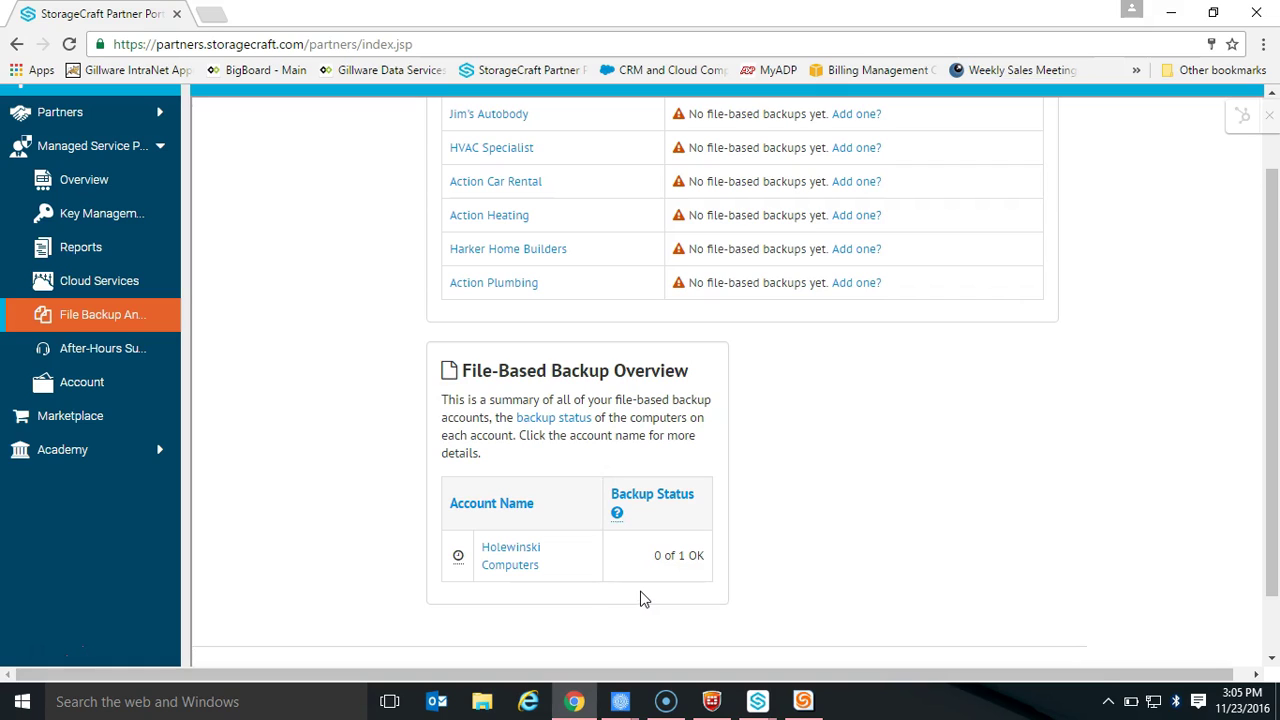
click(515, 572)
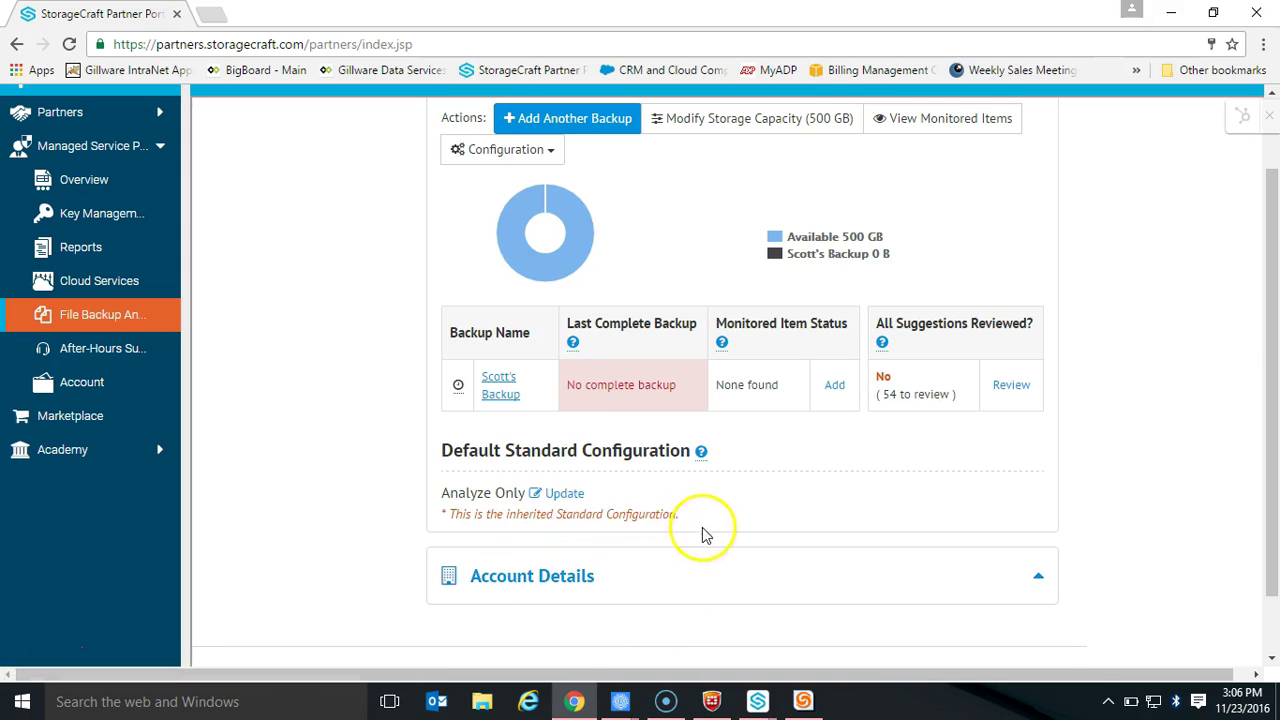
- Open the computer detail of the account's existing backup and review its usage, selected configuration, backup activity and Backup Analyzer sections
scroll(712, 533, up, 1)
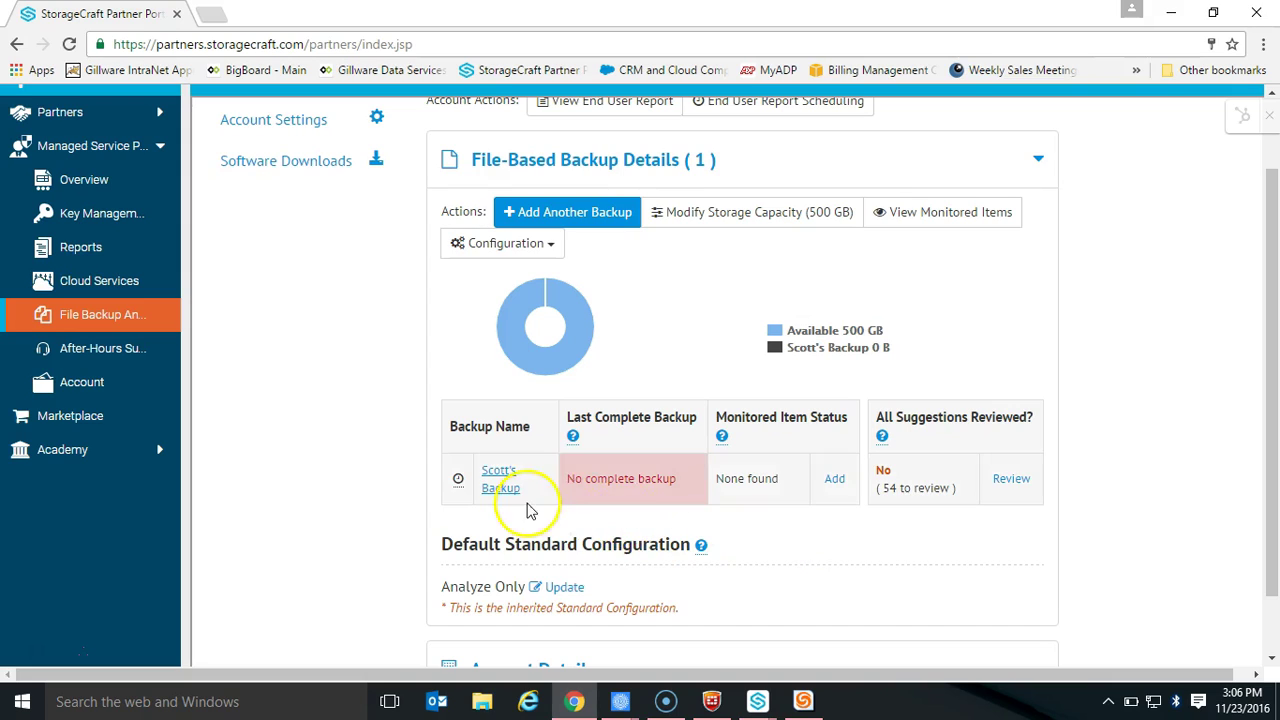
scroll(588, 528, up, 1)
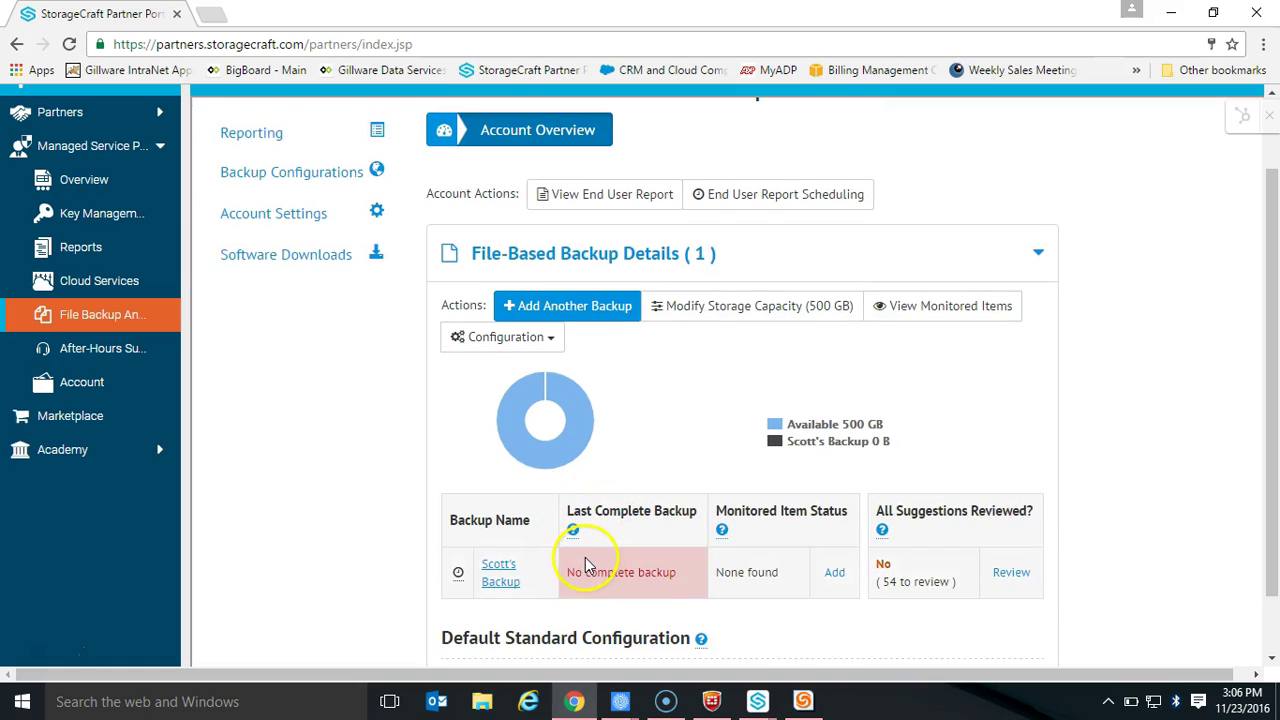
scroll(586, 491, down, 1)
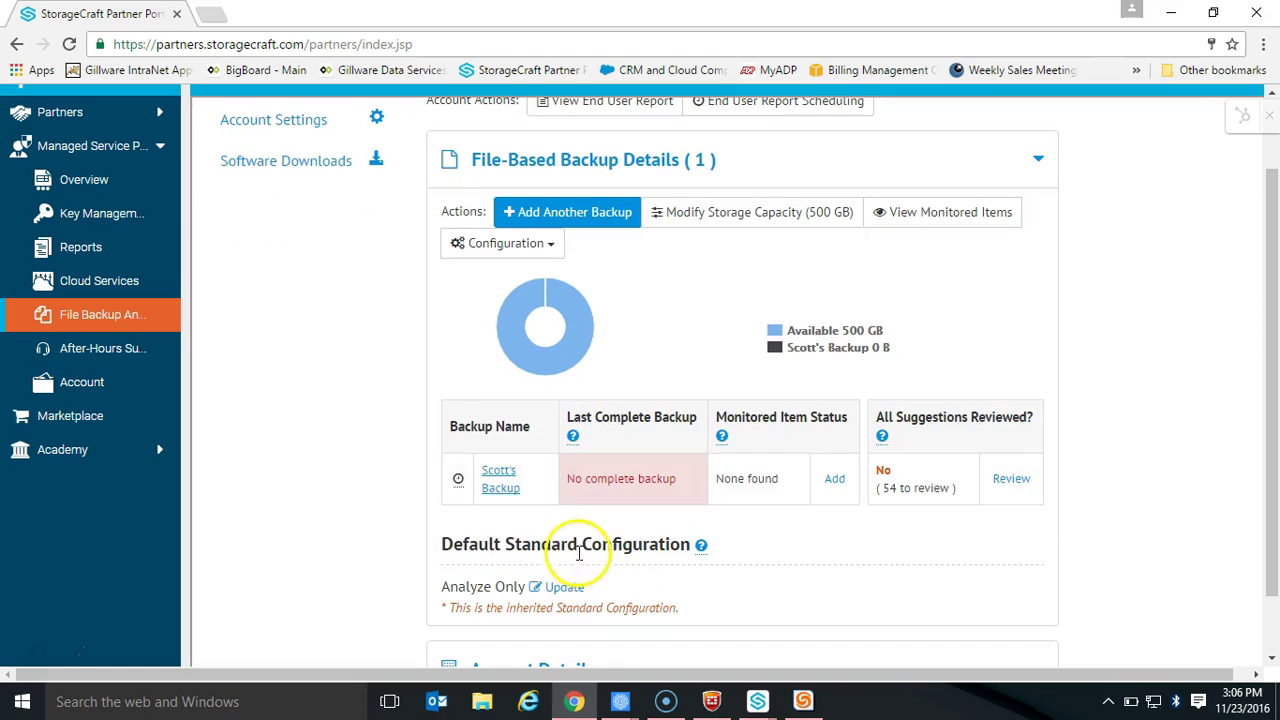
click(500, 494)
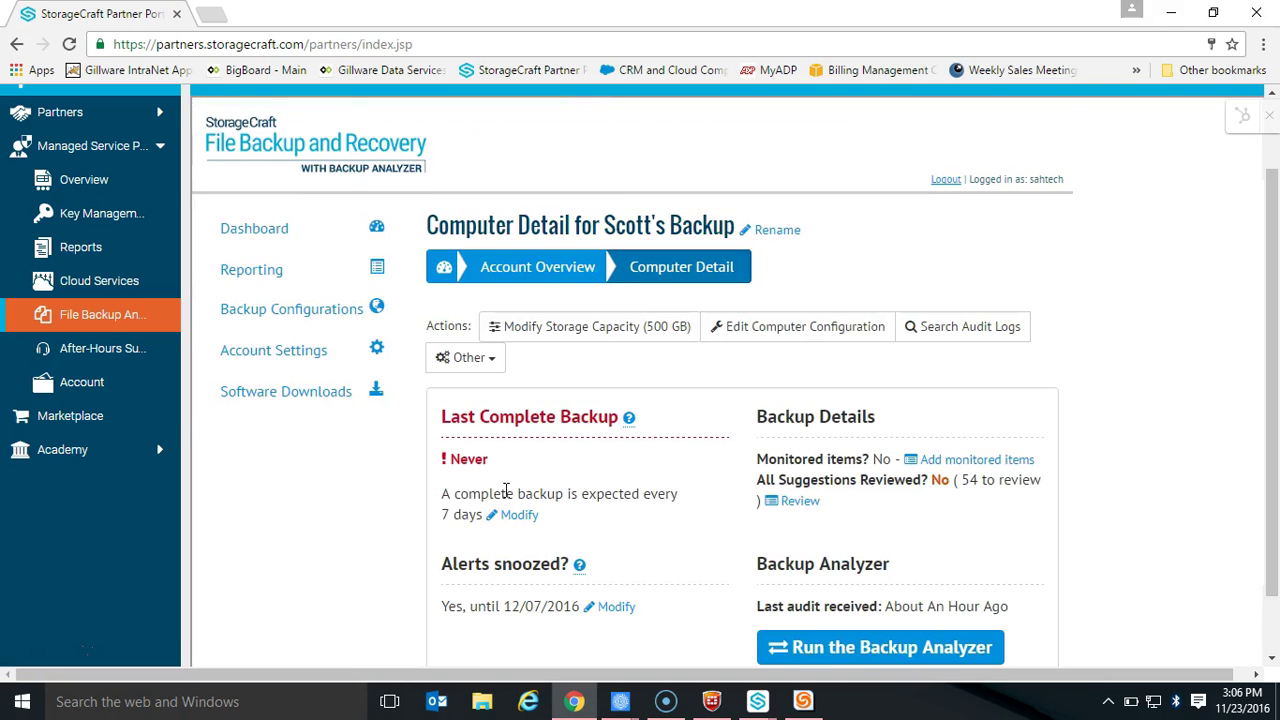
scroll(512, 490, down, 3)
click(590, 545)
scroll(592, 547, down, 2)
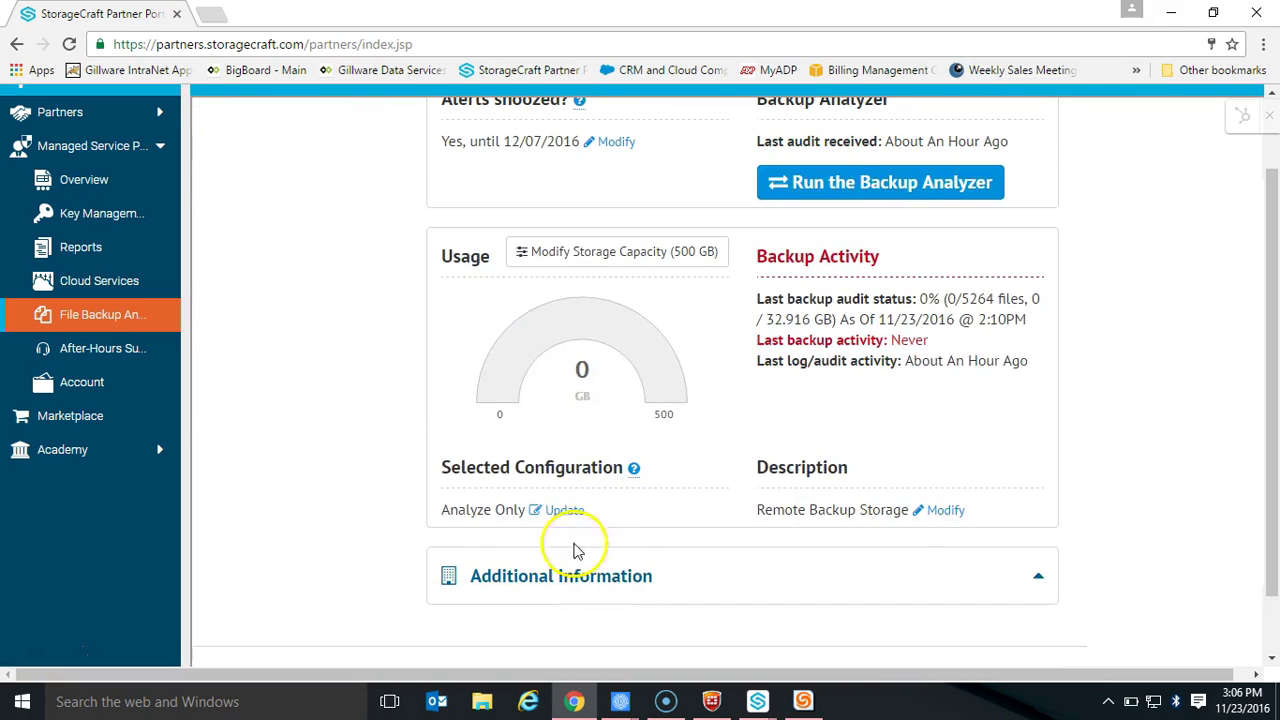
scroll(630, 515, up, 1)
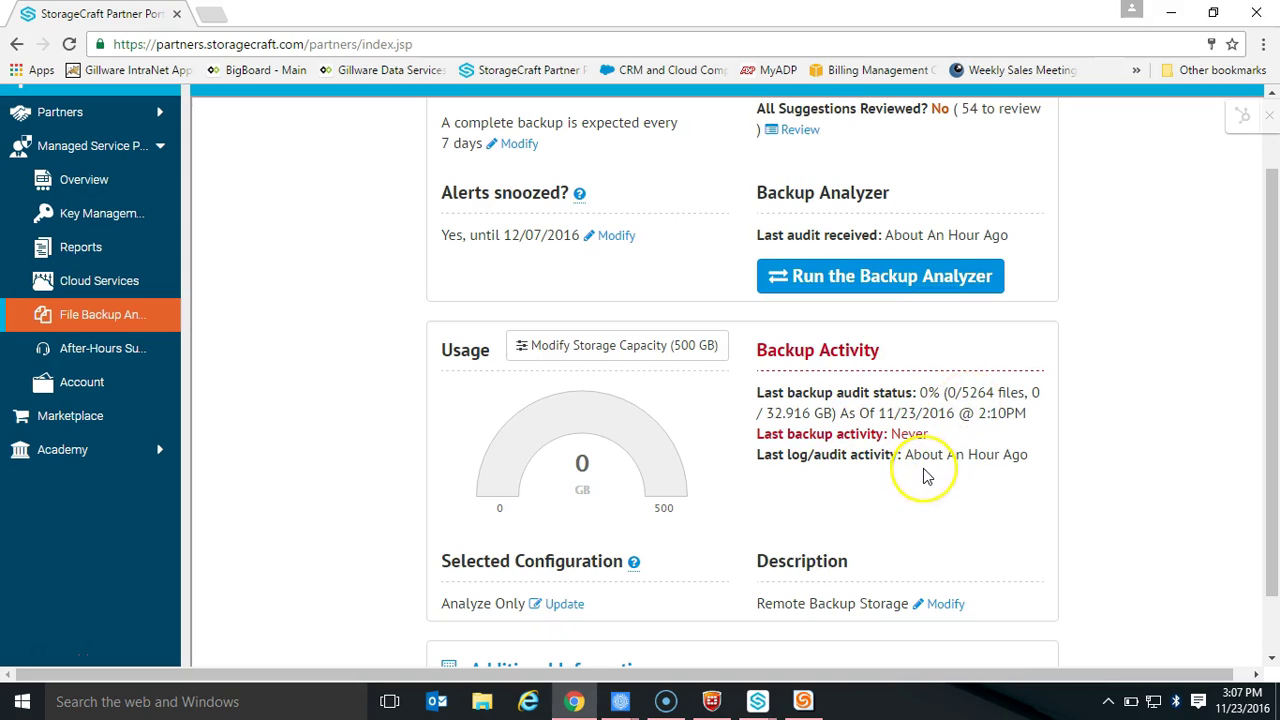
scroll(925, 476, up, 1)
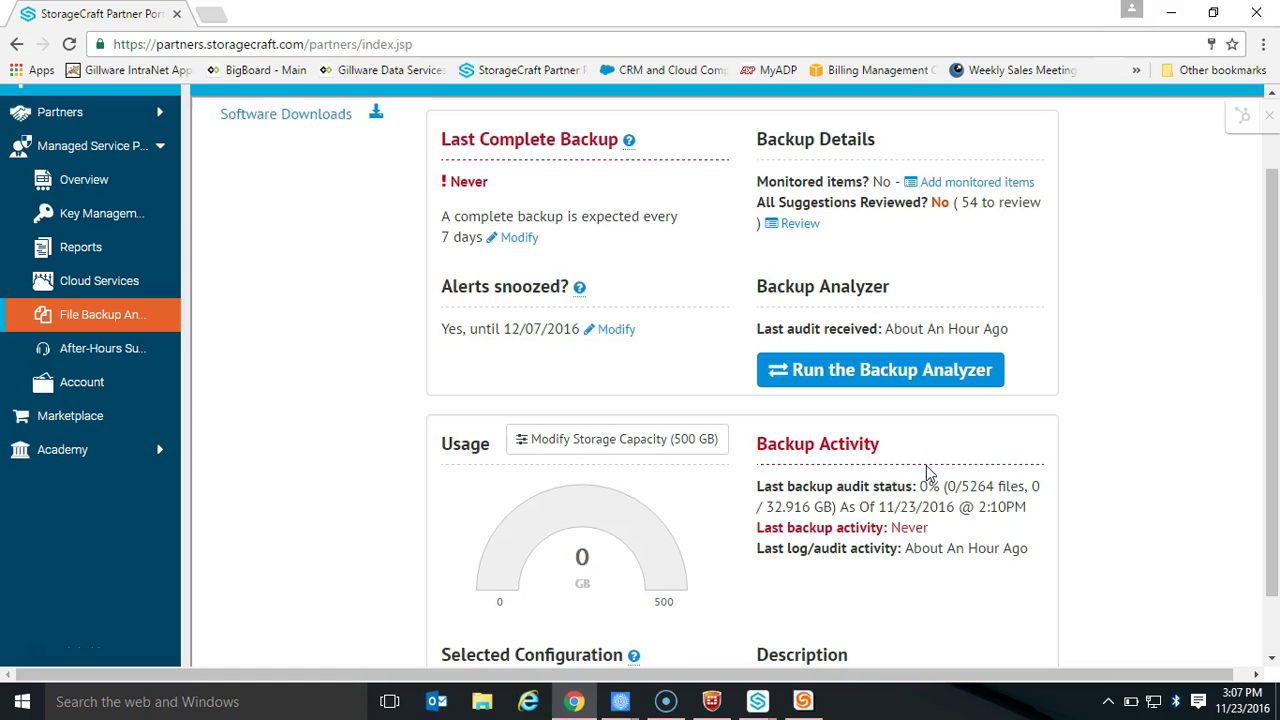
- Return to the account overview, open the End User Report and review its overview and file-based backup details
scroll(927, 474, up, 2)
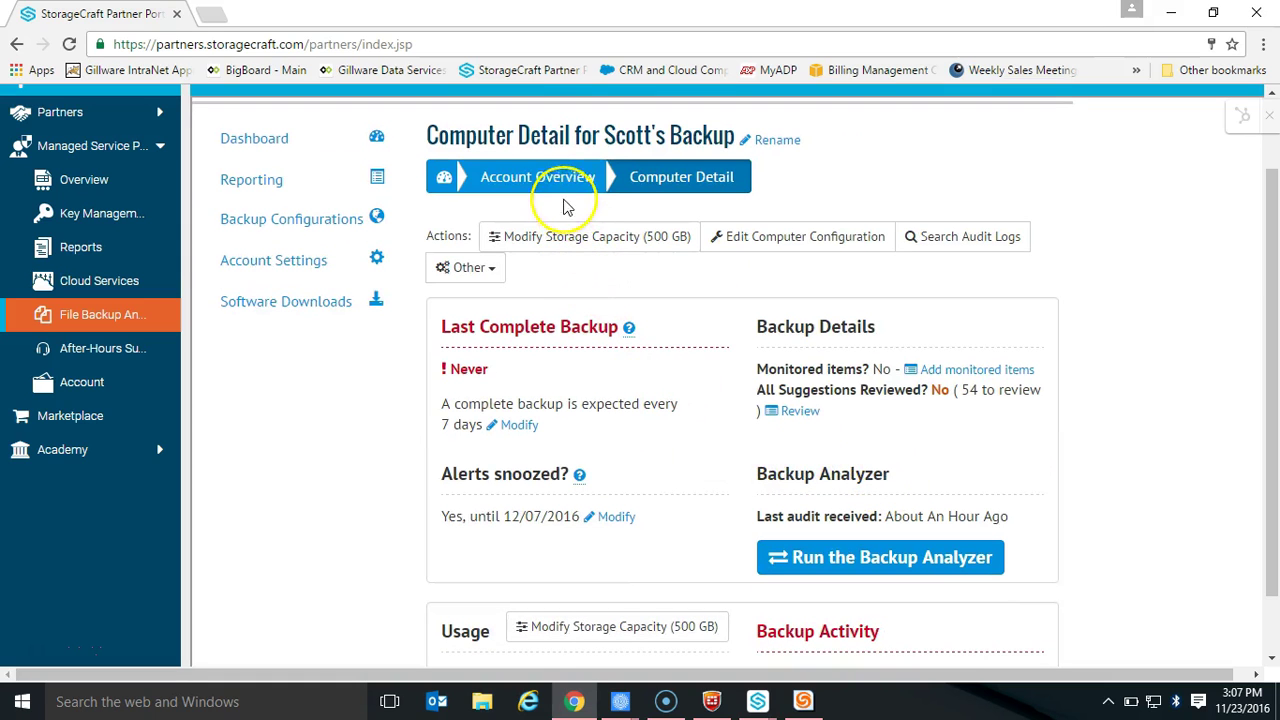
click(563, 188)
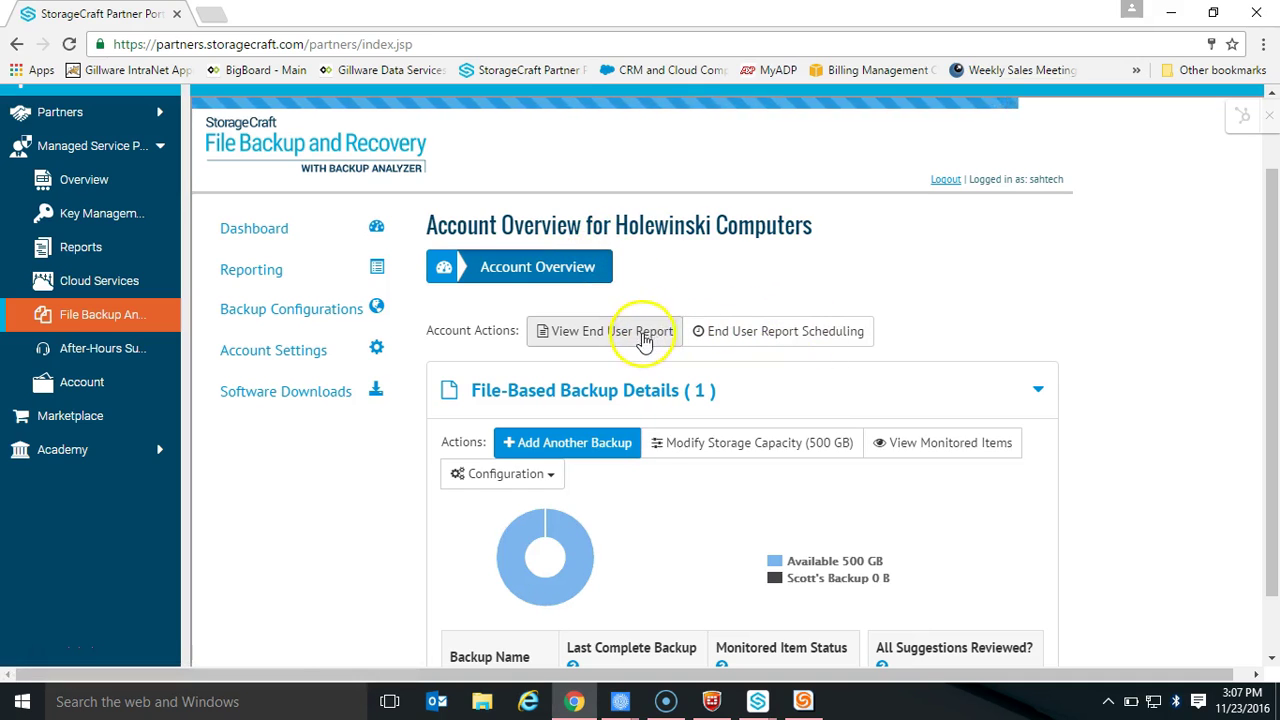
click(636, 339)
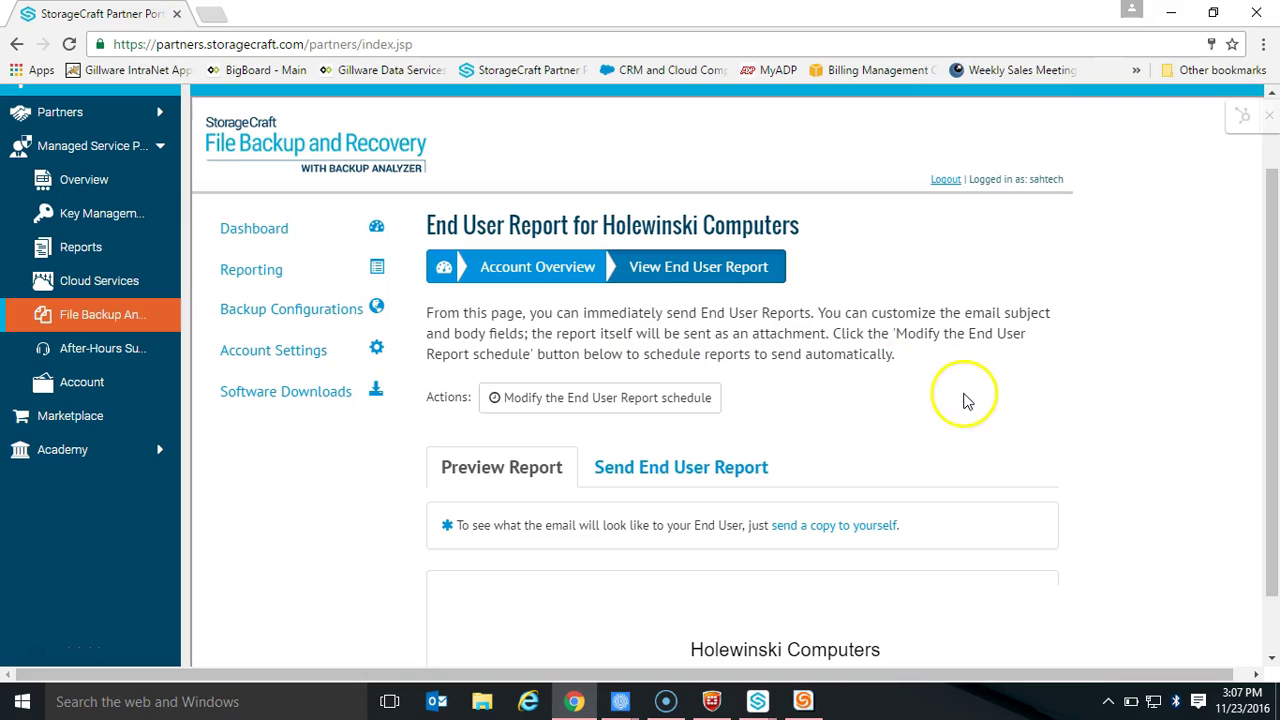
scroll(966, 399, down, 3)
scroll(966, 399, down, 3)
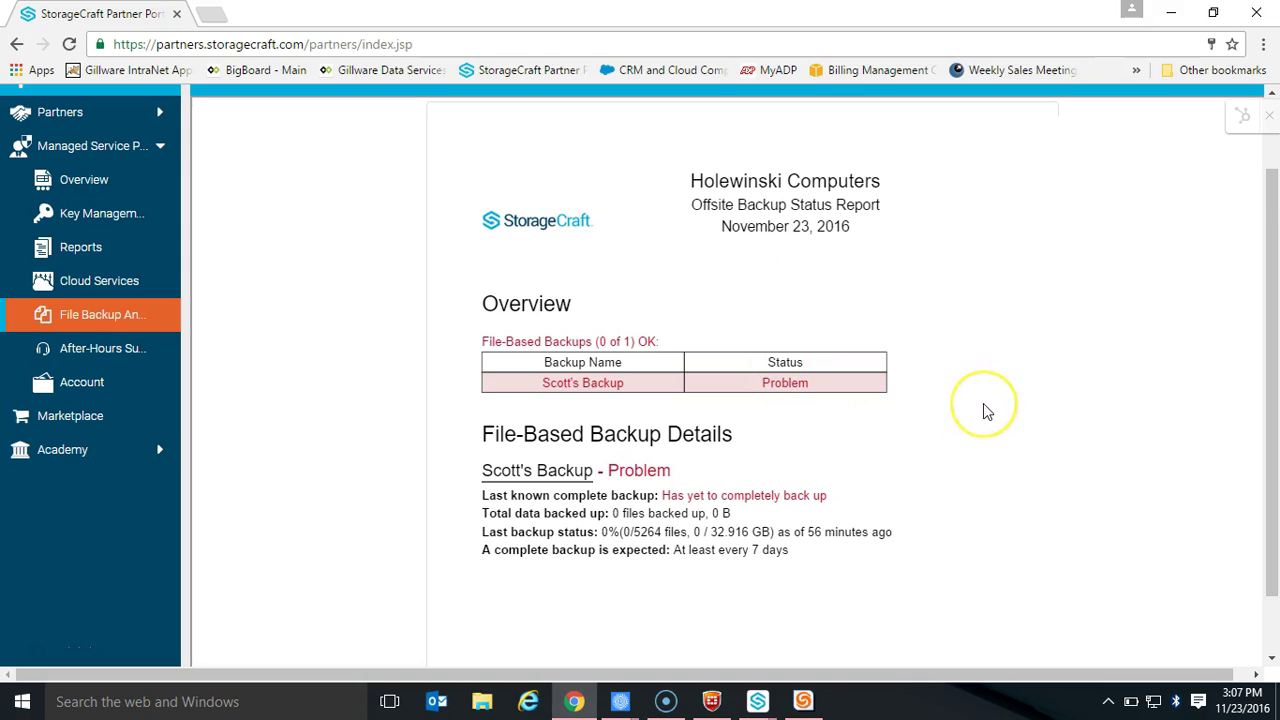
scroll(985, 410, down, 1)
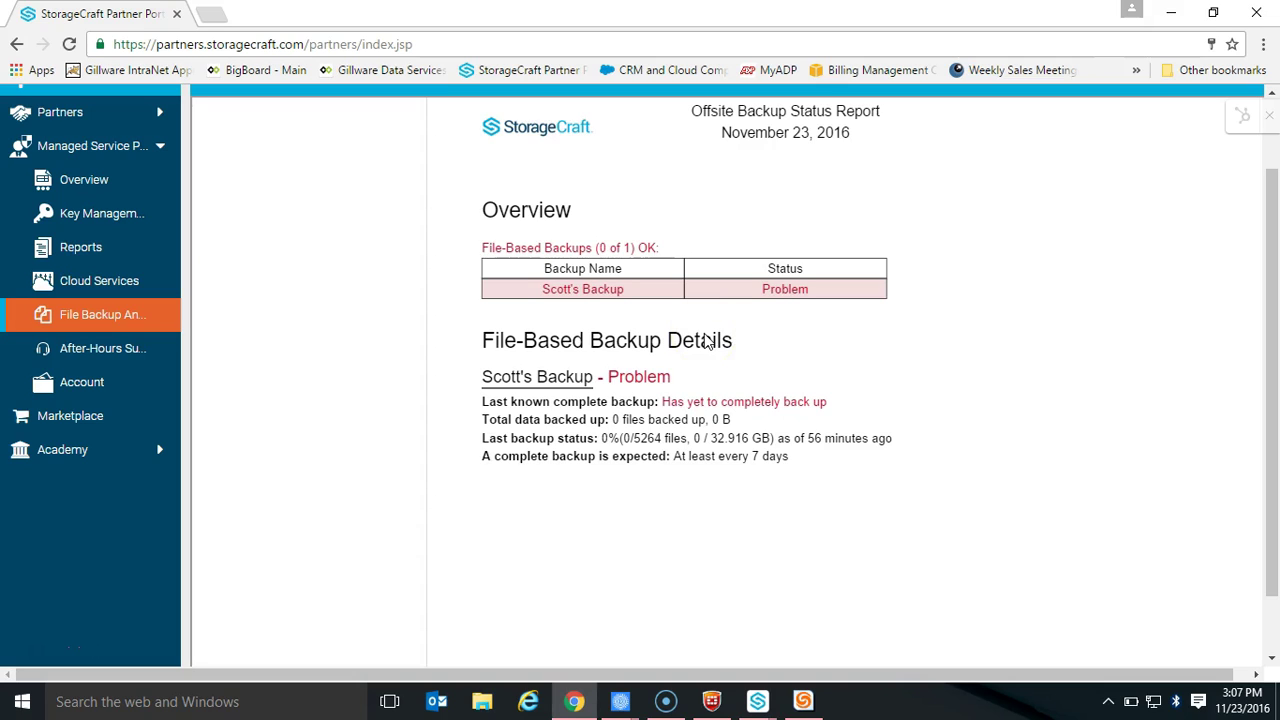
scroll(706, 342, down, 1)
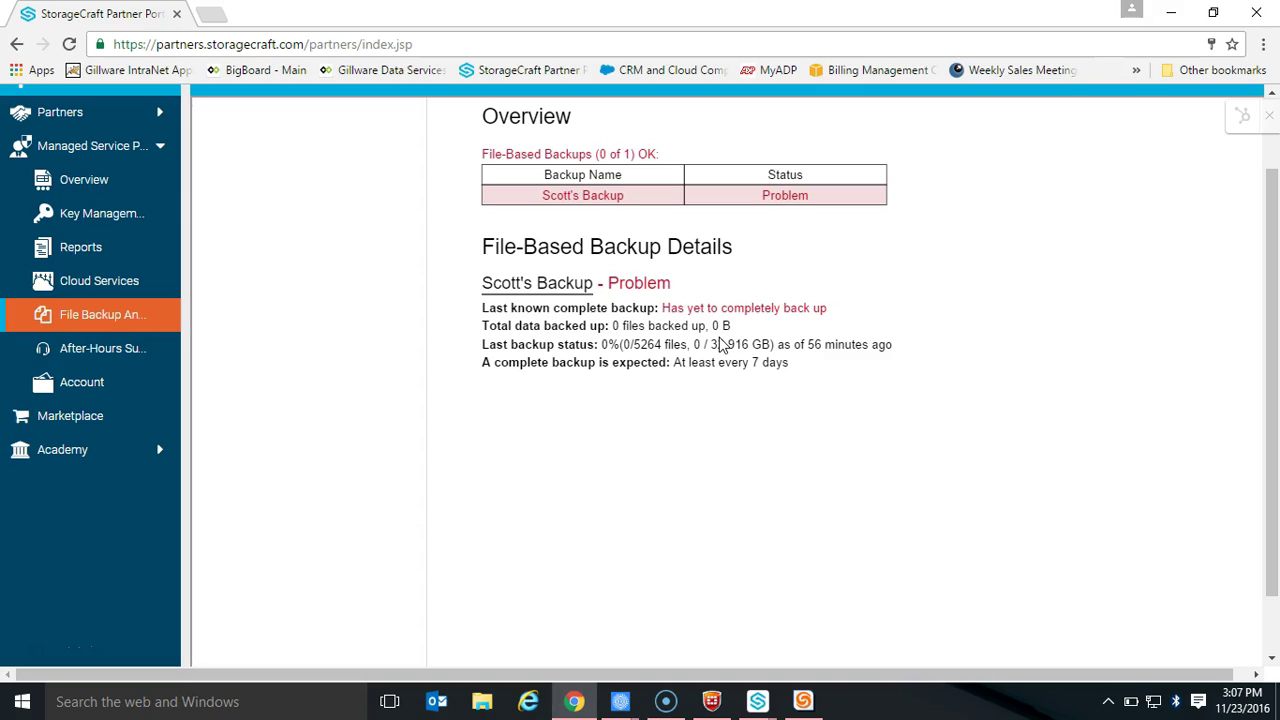
- Open the form for sending the End User Report and review its recipient, subject and email body fields
scroll(716, 350, up, 5)
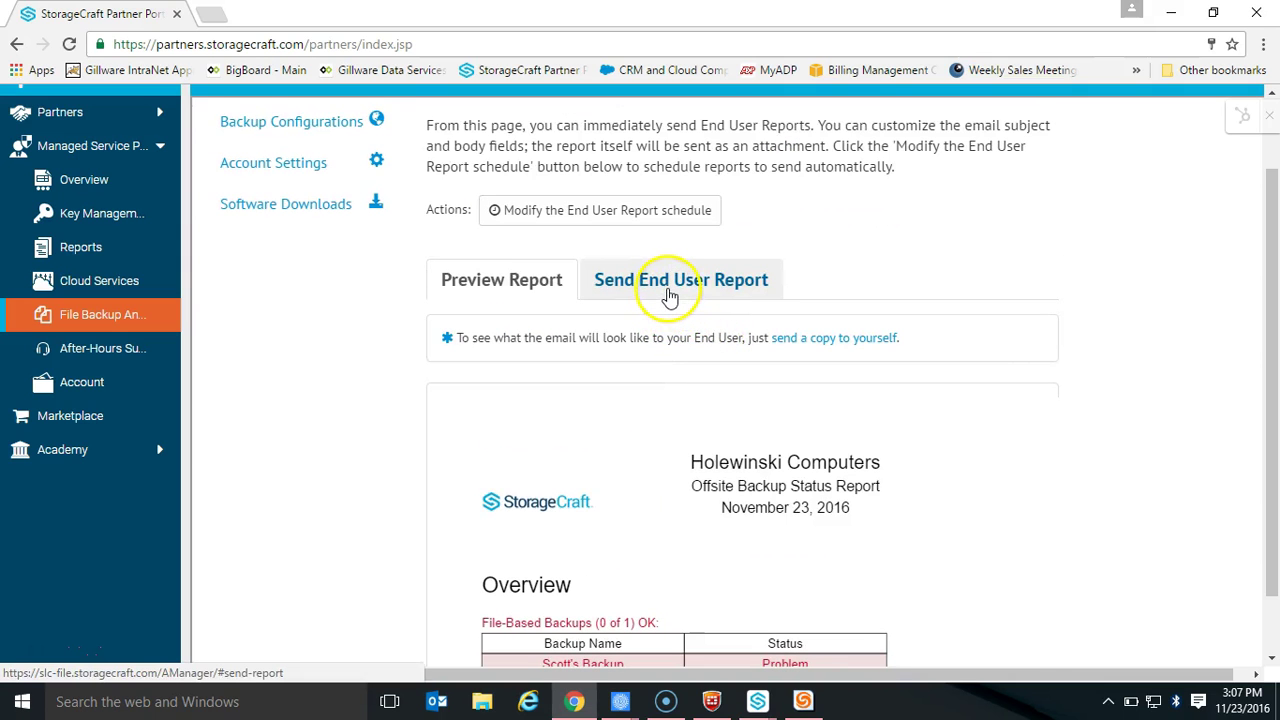
click(668, 287)
scroll(723, 434, down, 2)
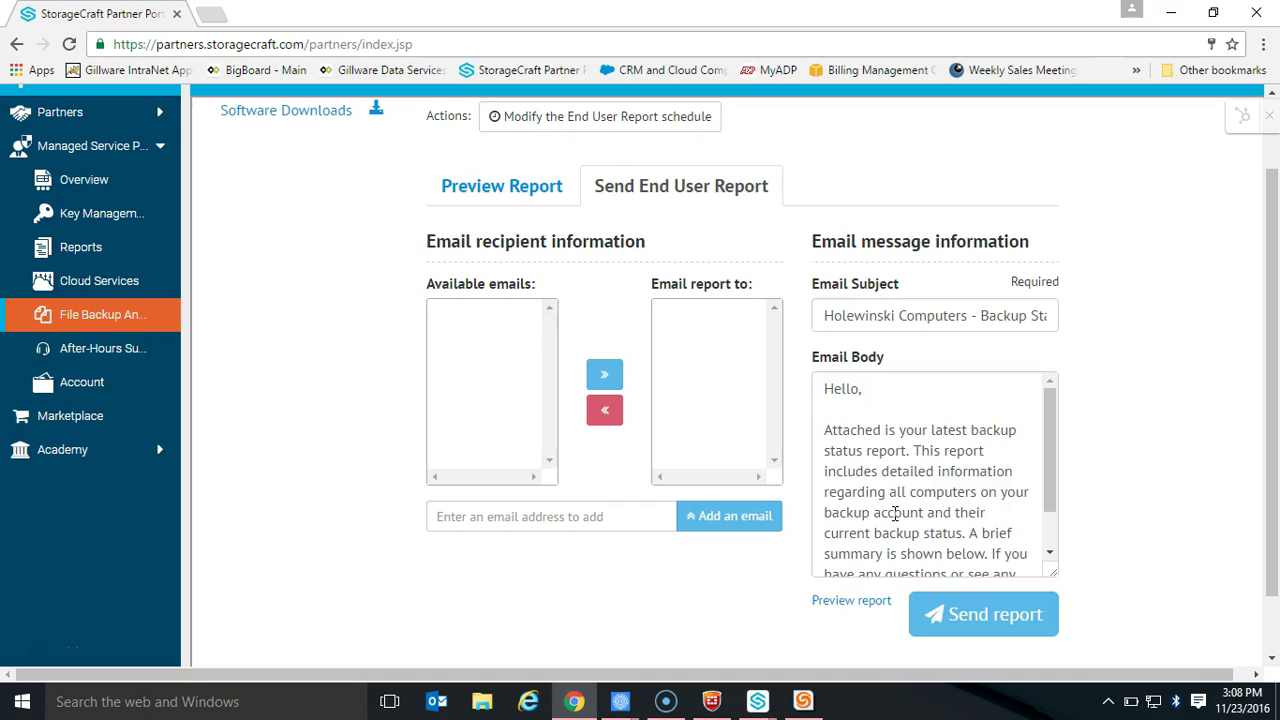
- Go back to the End User Report preview and review the backup status and the expected backup interval
click(531, 193)
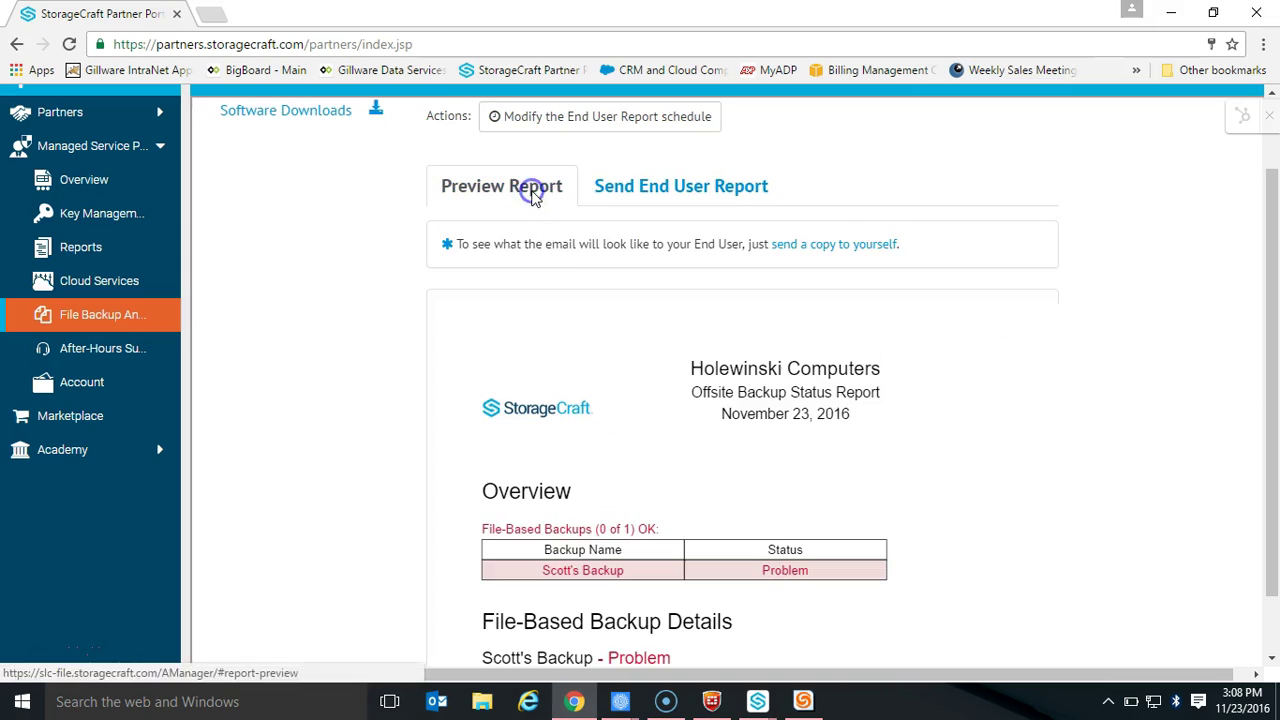
scroll(668, 449, down, 3)
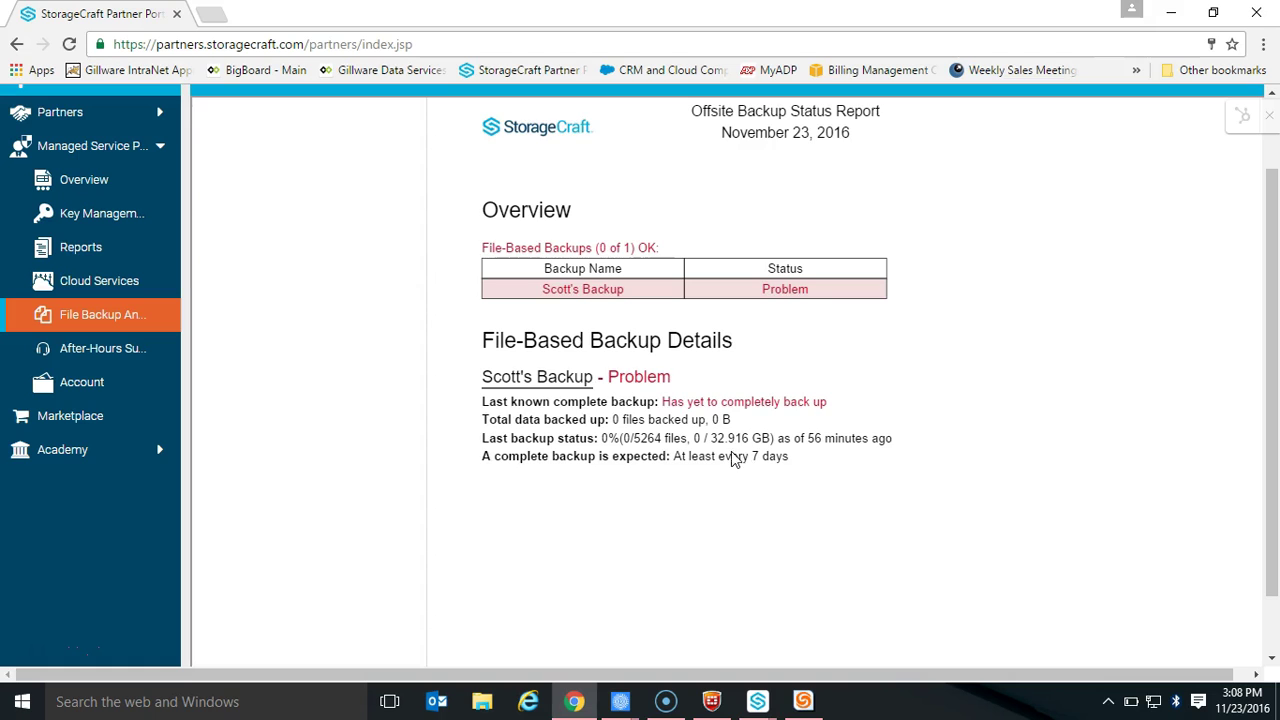
scroll(722, 460, up, 1)
scroll(709, 429, up, 4)
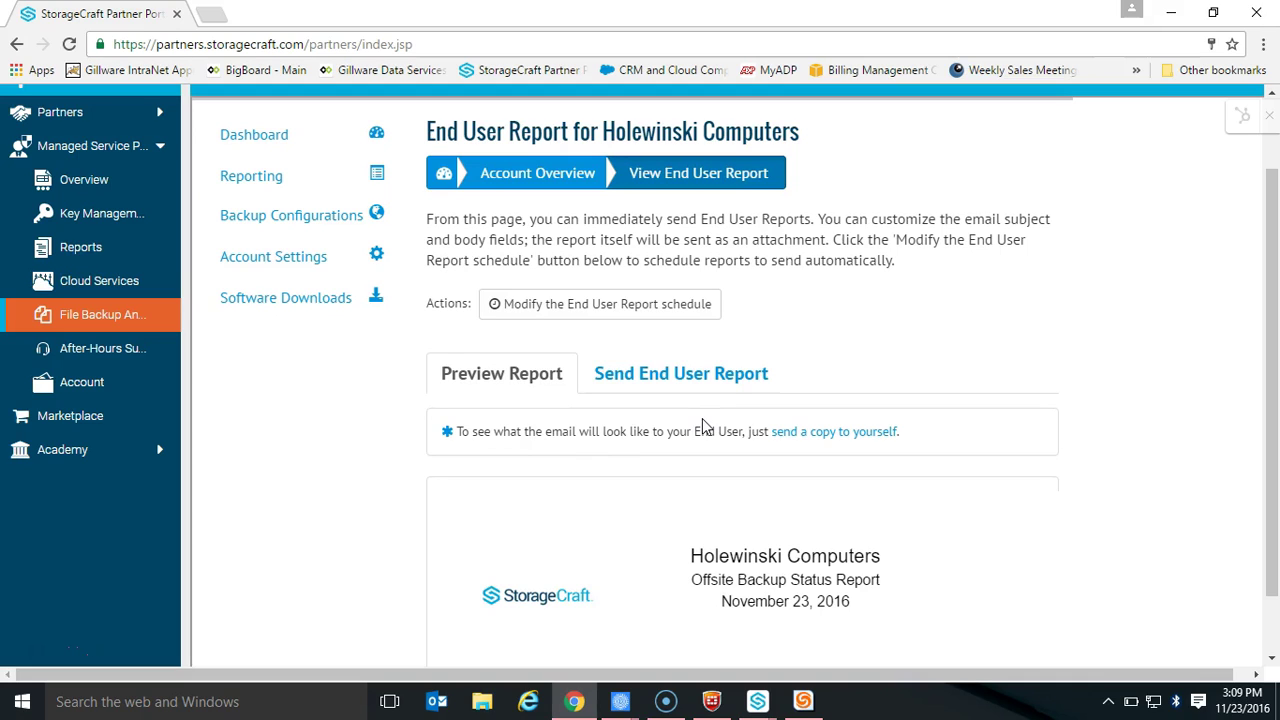
- Open the computer detail of the account's backup from the account overview and run the Backup Analyzer
click(560, 185)
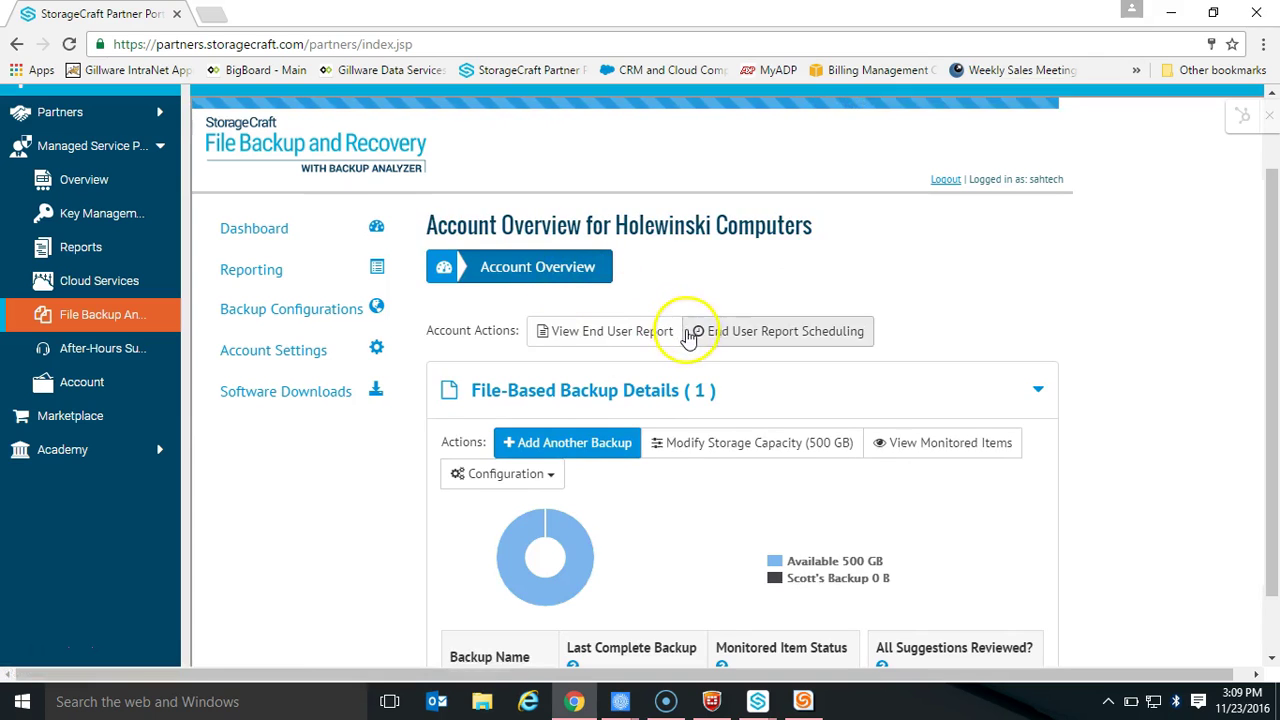
scroll(640, 400, down, 2)
click(500, 528)
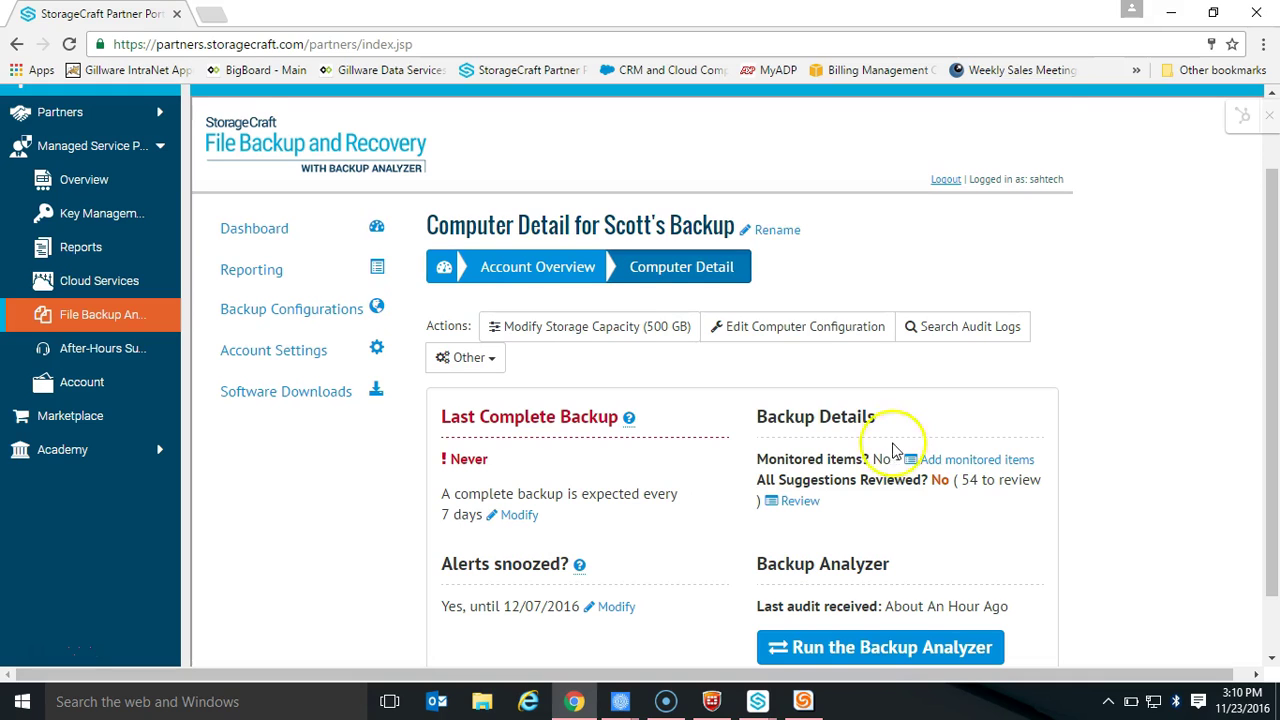
scroll(895, 470, down, 1)
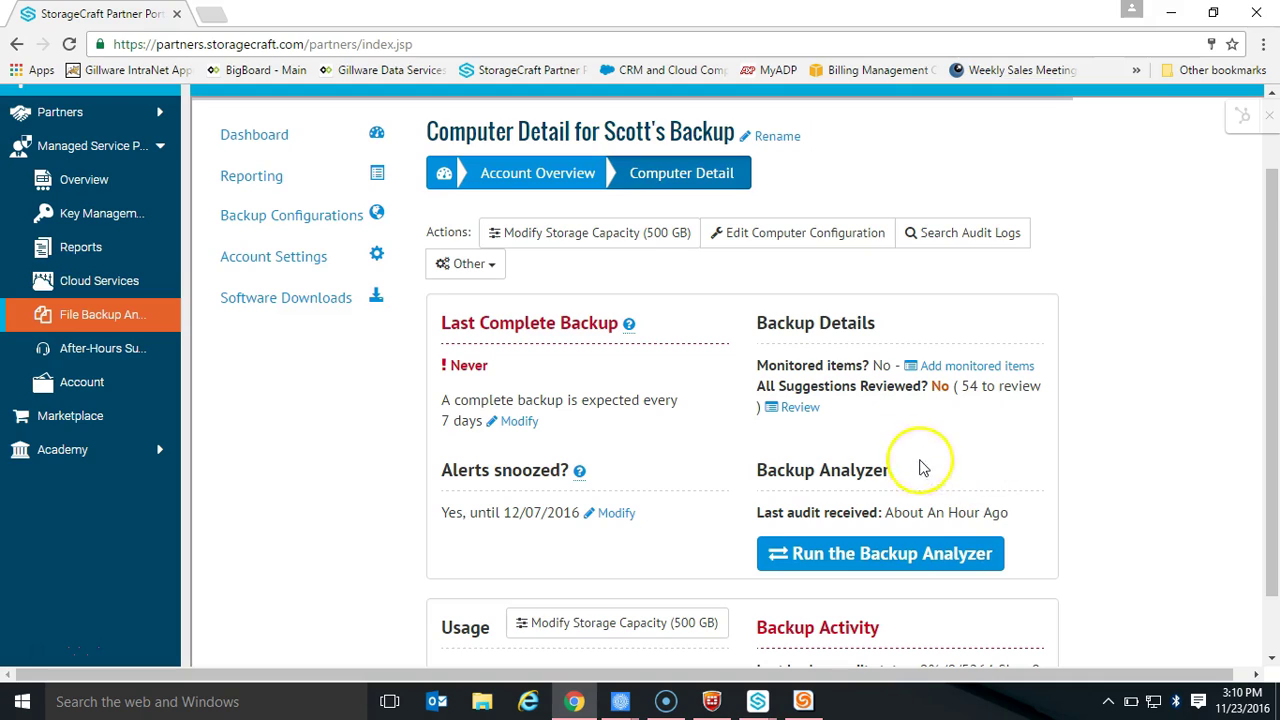
click(975, 557)
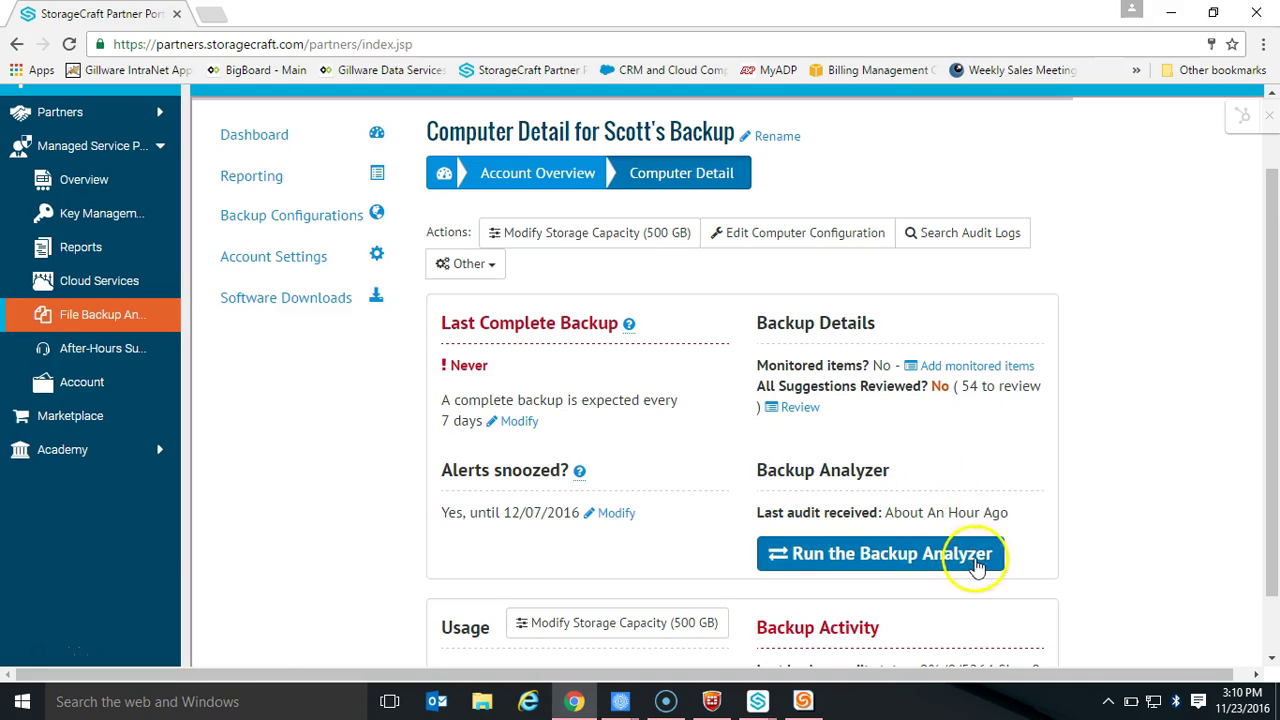
click(935, 460)
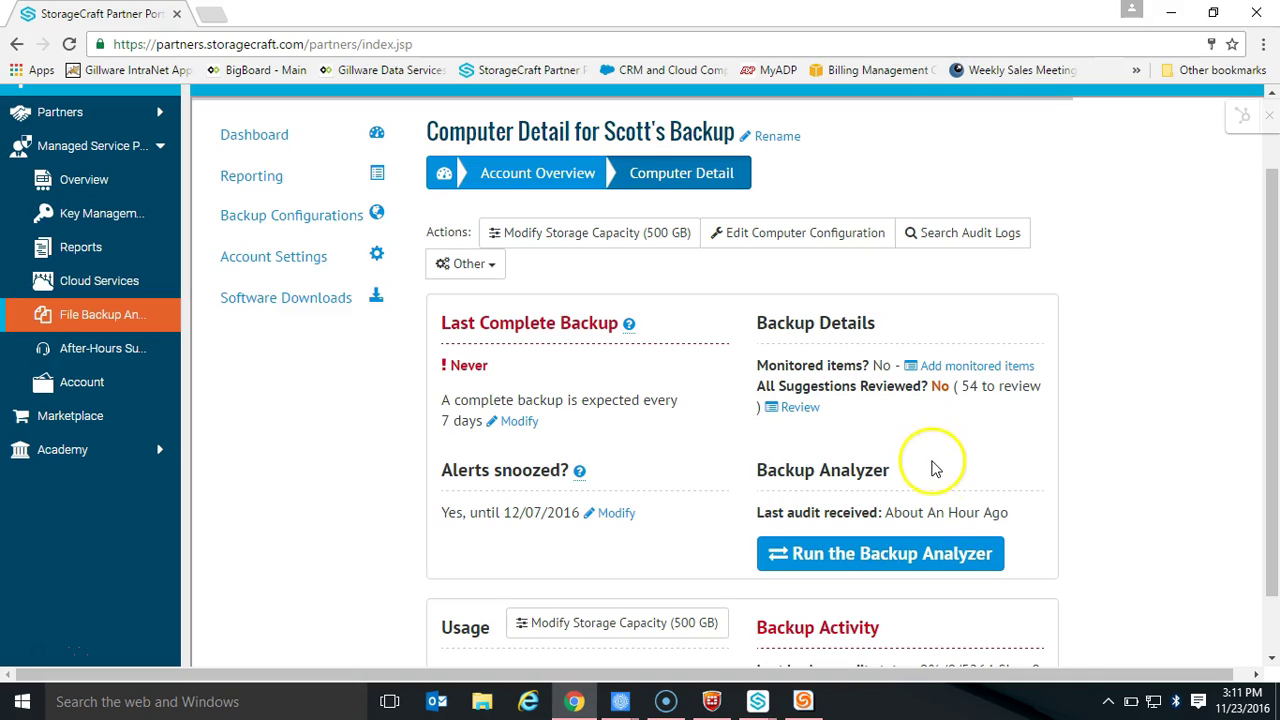
click(877, 570)
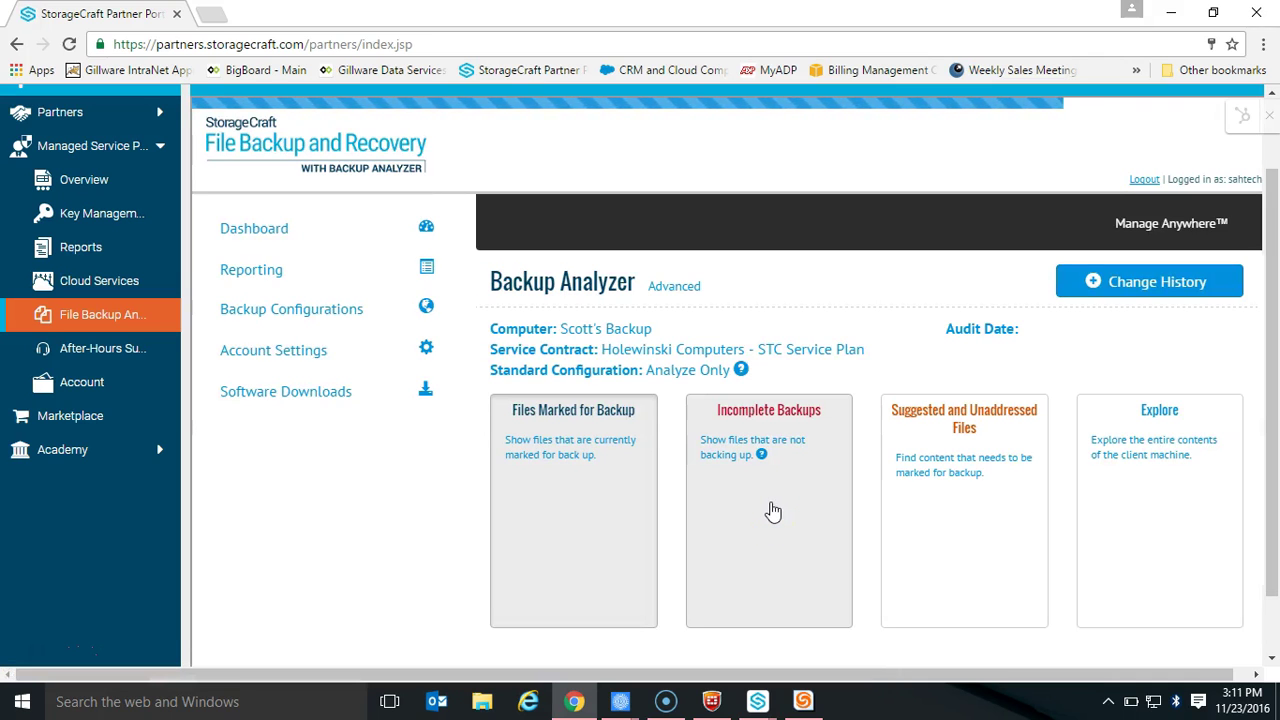
- Browse into the c: drive among the files marked for backup and examine its file list
click(797, 447)
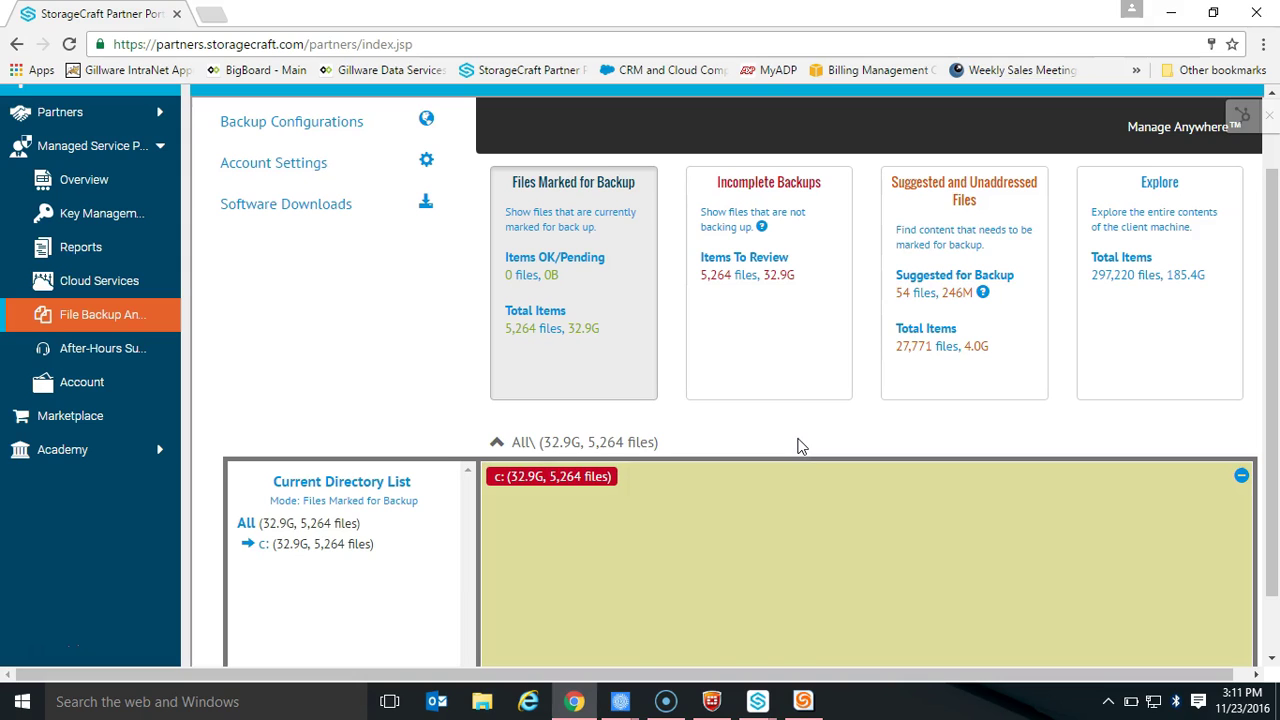
click(623, 362)
scroll(602, 361, down, 3)
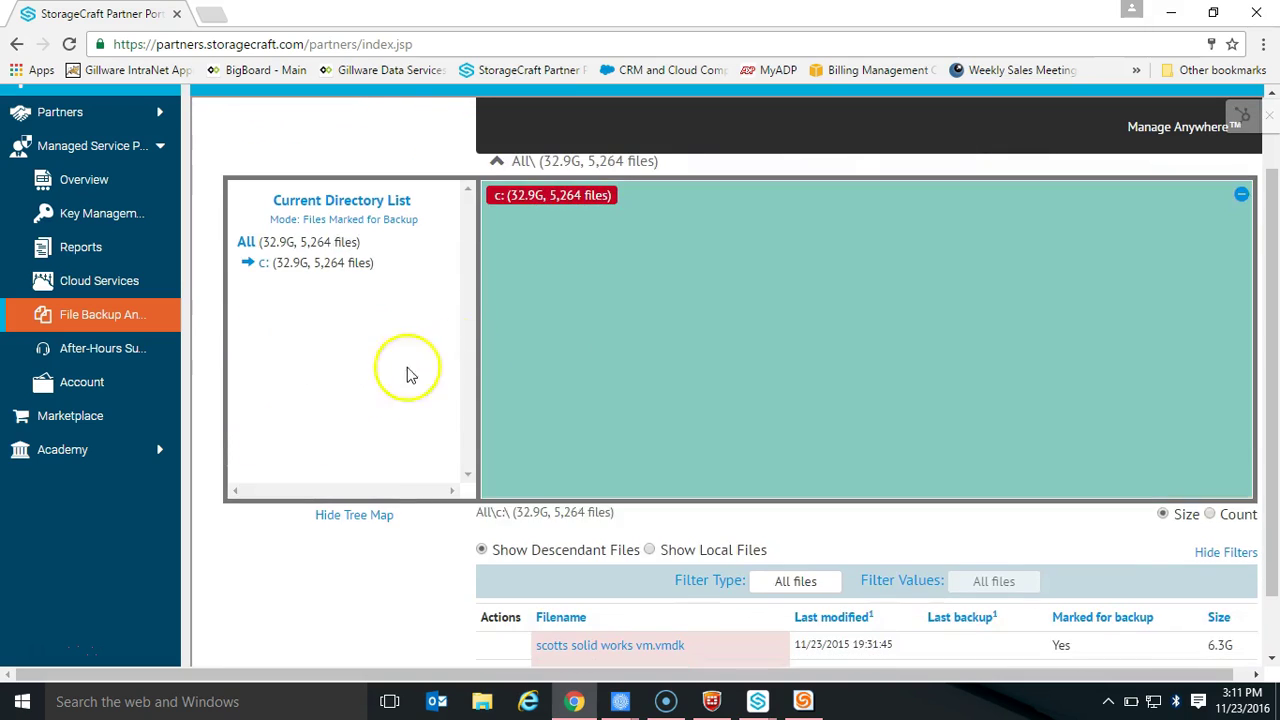
click(264, 262)
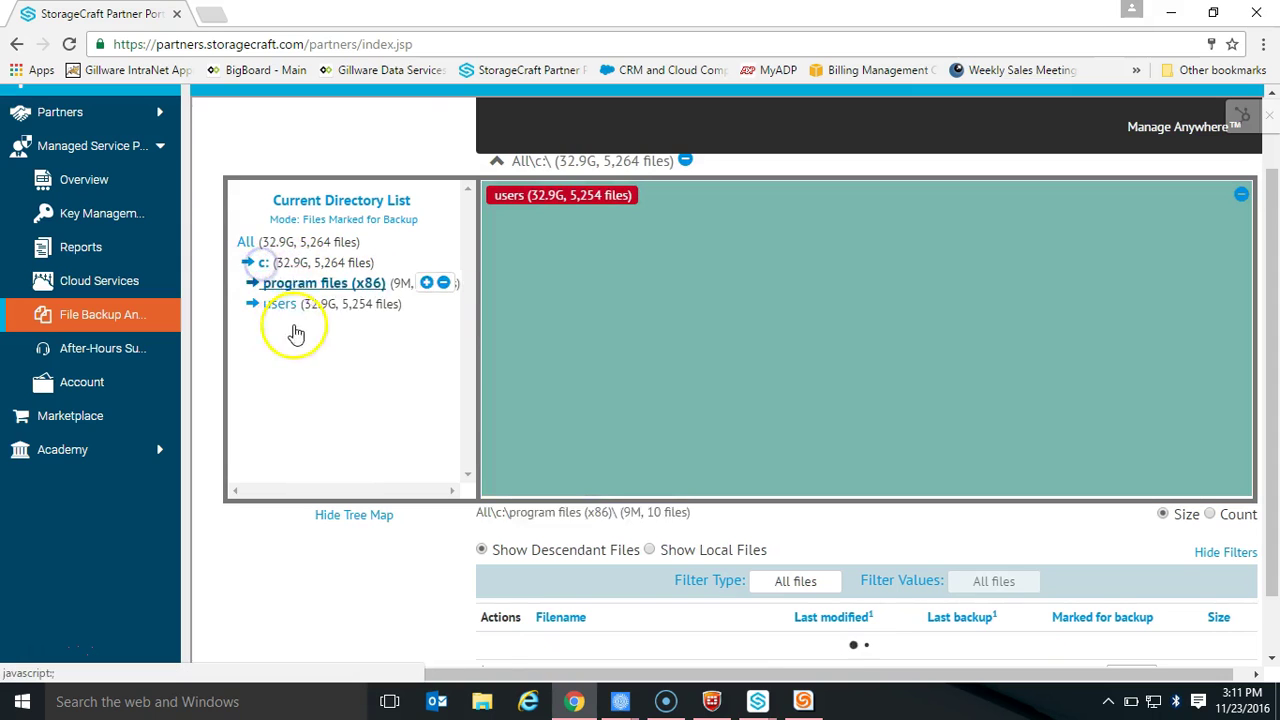
scroll(443, 400, down, 1)
scroll(443, 400, down, 2)
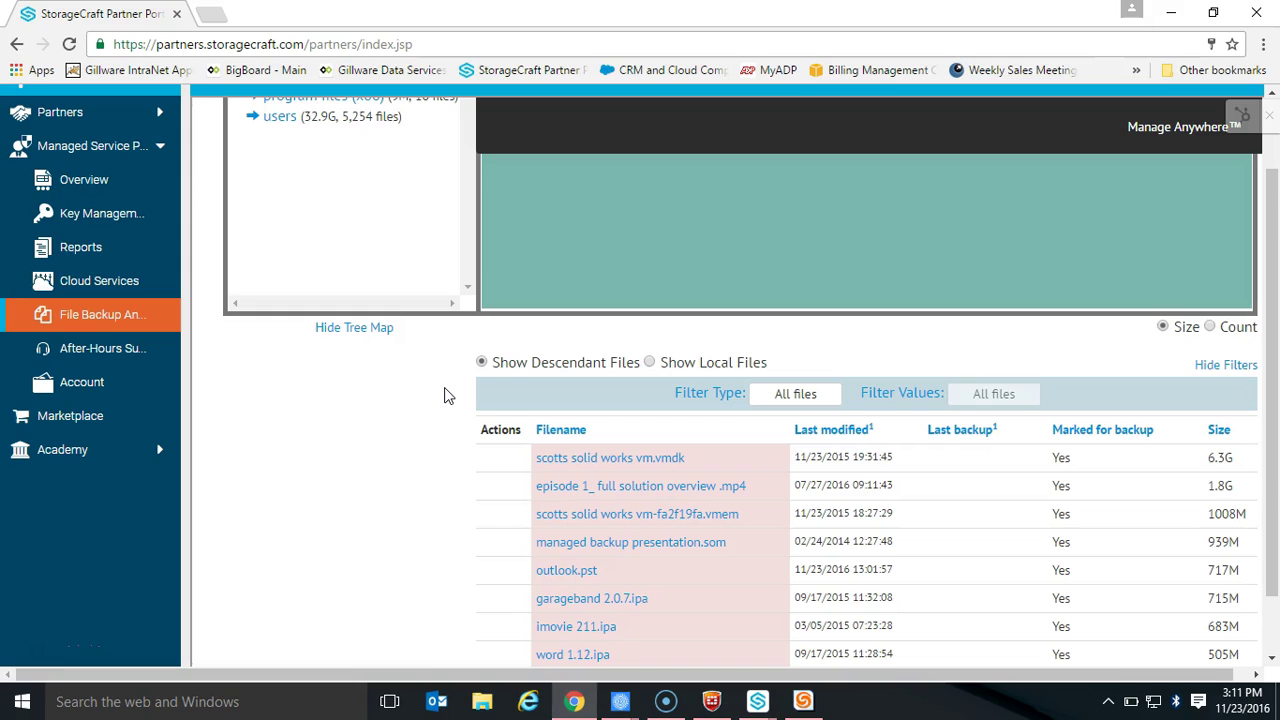
- Create a monitoring rule for outlook.pst on this computer only, with the data expected to change every 7 days
mouse_move(465, 595)
mouse_move(510, 571)
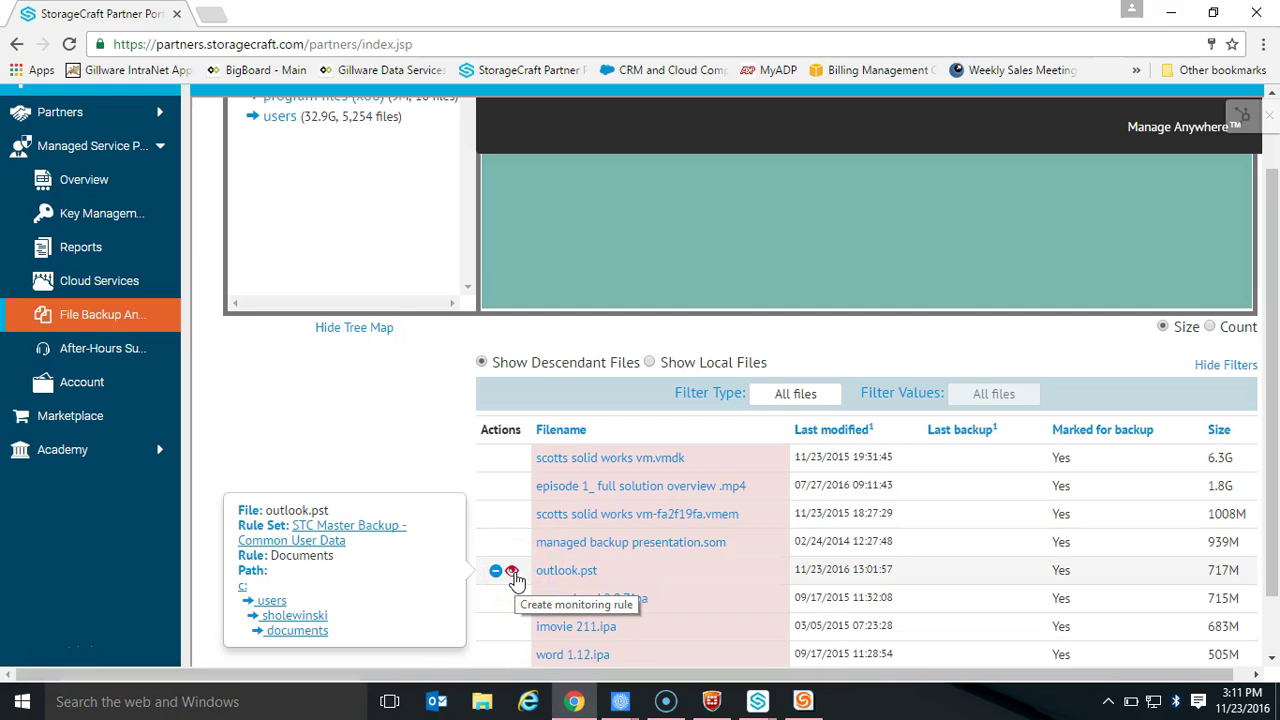
click(512, 574)
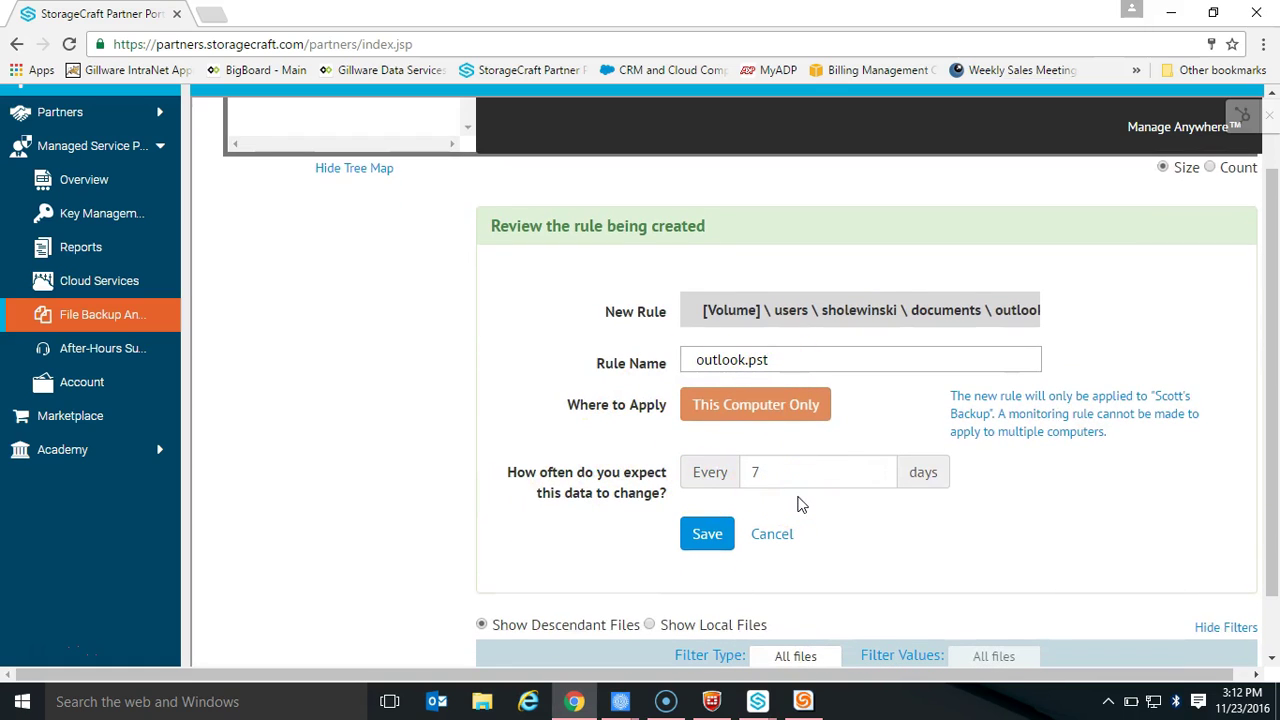
click(760, 474)
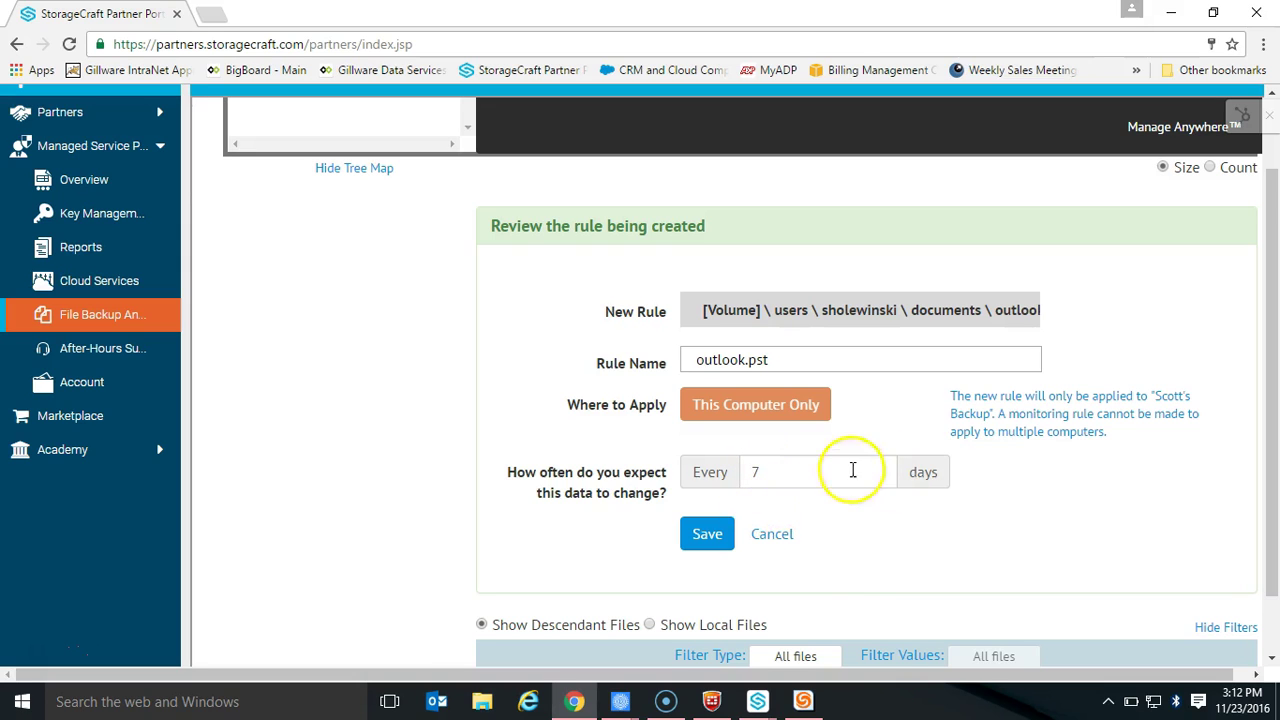
click(714, 533)
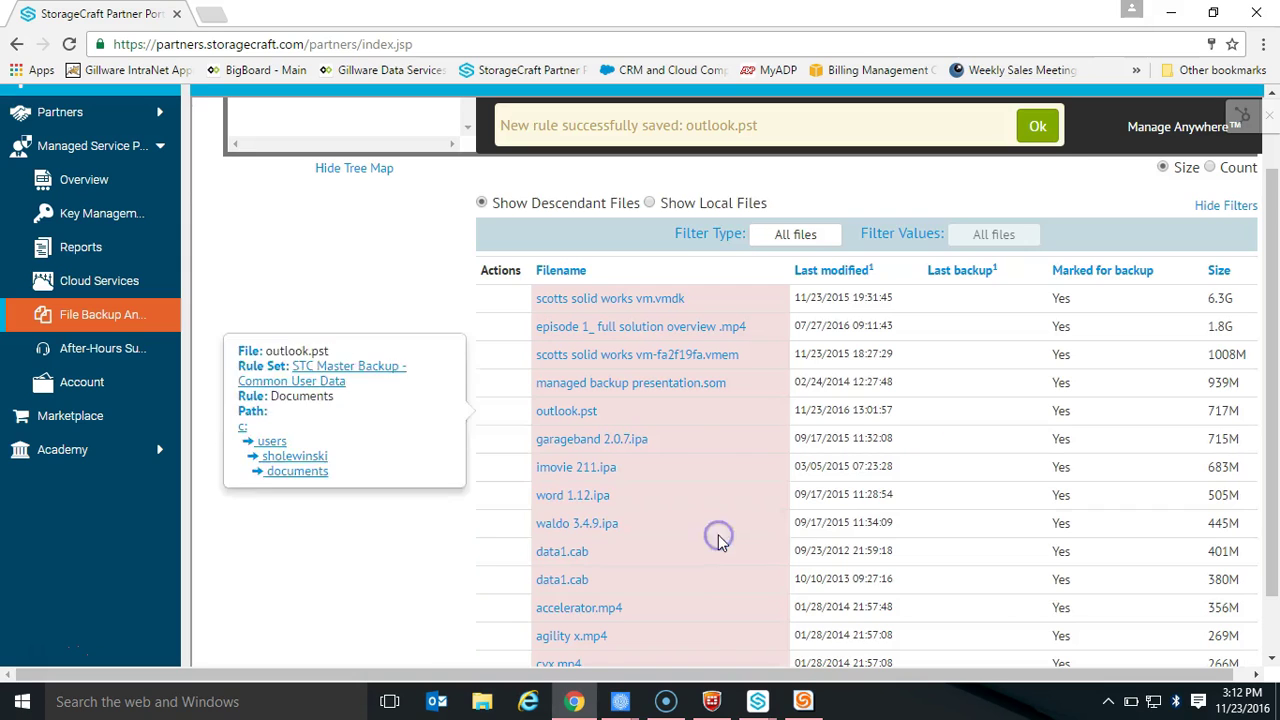
click(1037, 126)
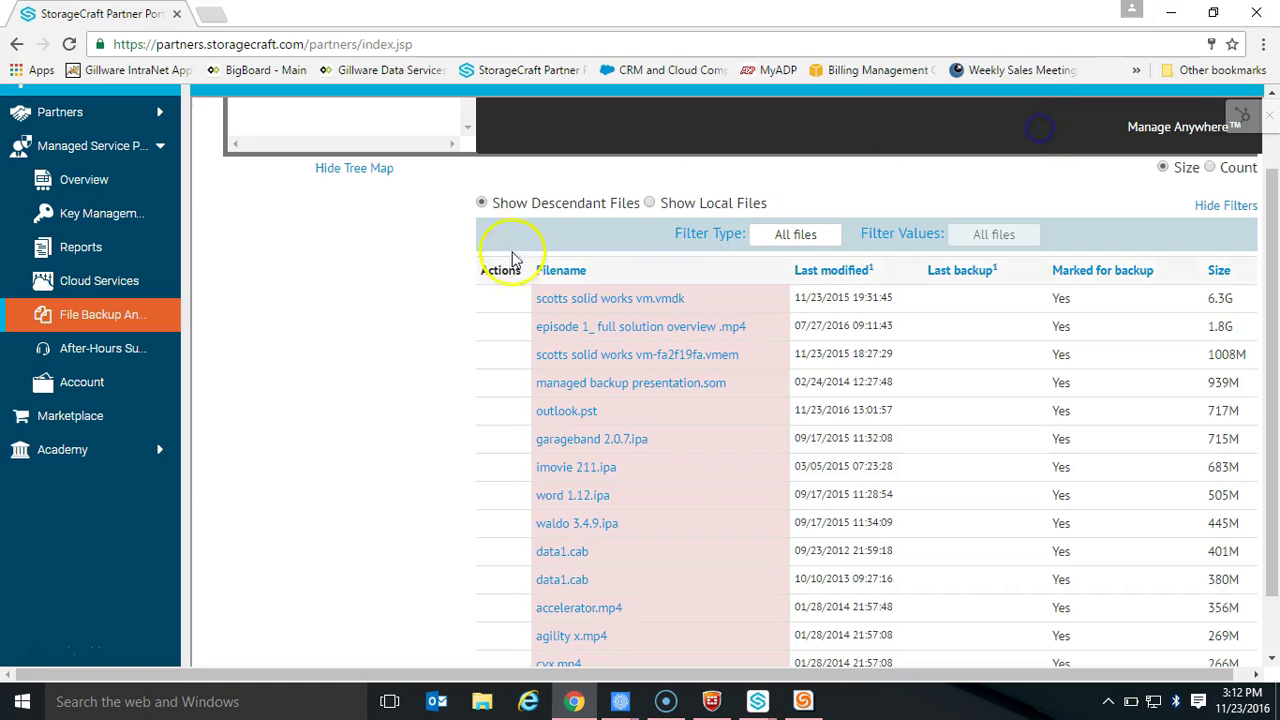
- Go from the Backup Analyzer to the service contract's account overview and check the backup's monitored item status
scroll(270, 476, up, 5)
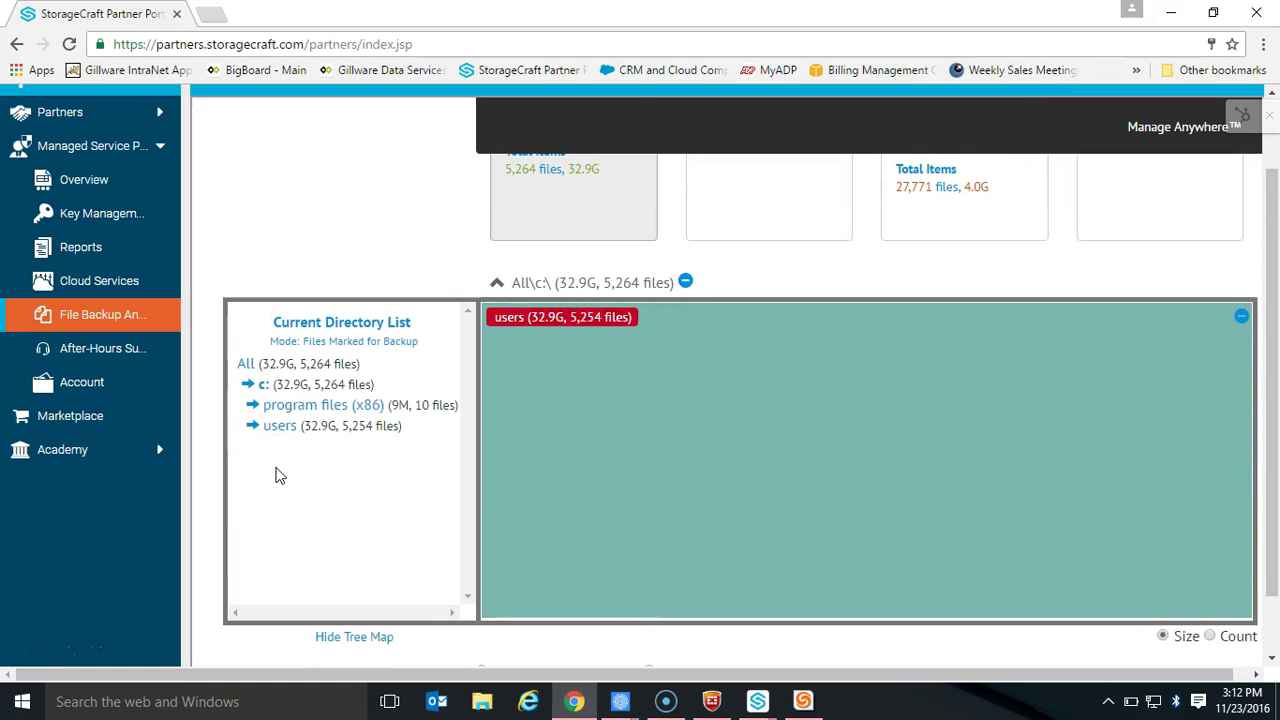
scroll(375, 310, up, 2)
scroll(380, 333, up, 2)
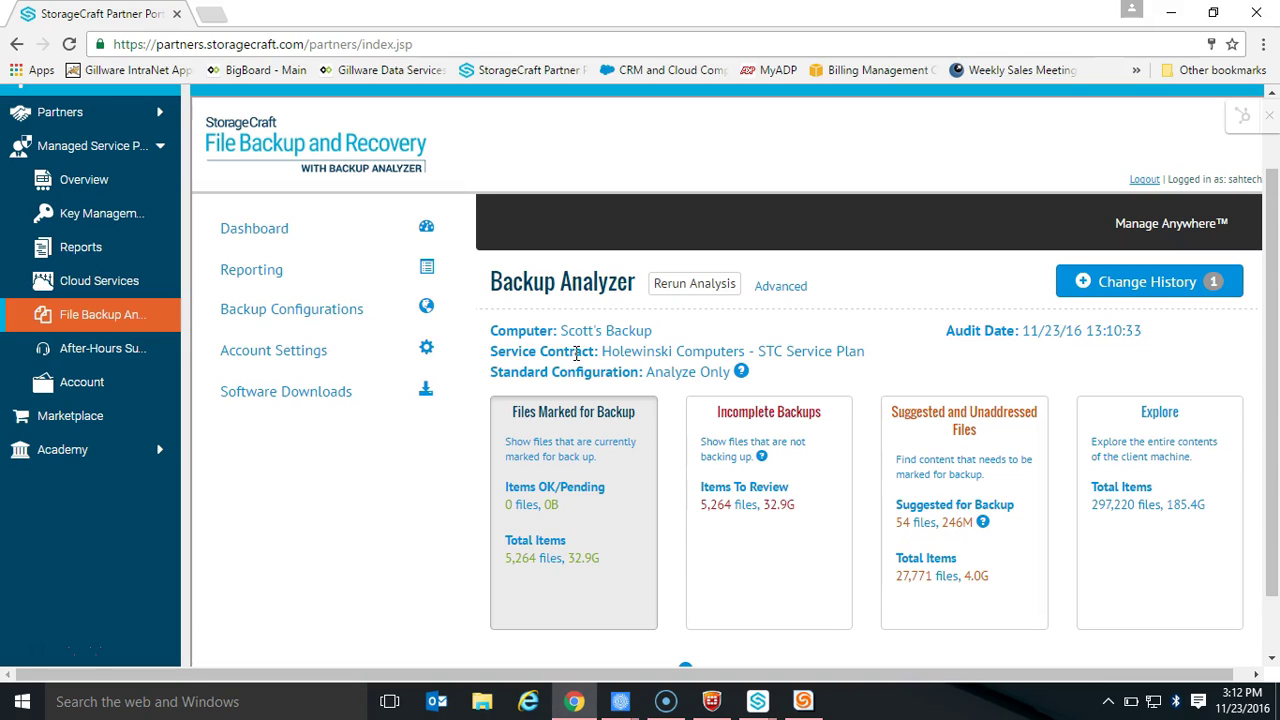
click(628, 353)
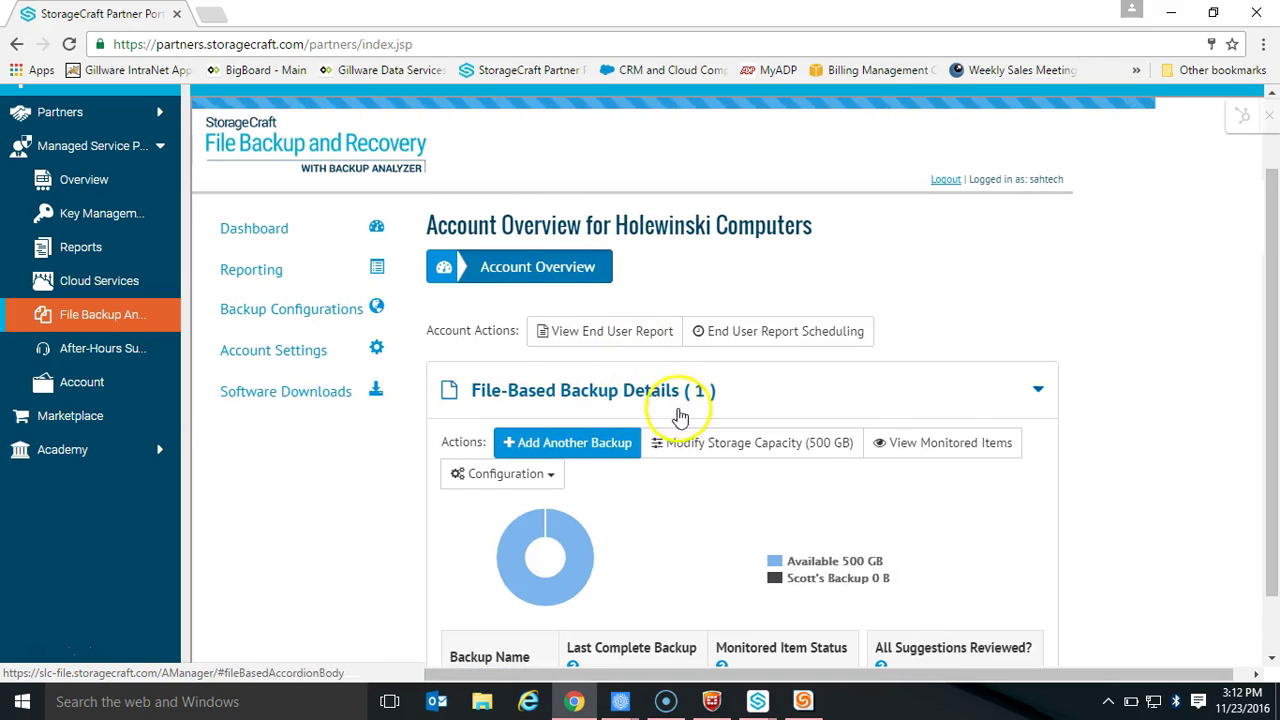
scroll(594, 460, down, 2)
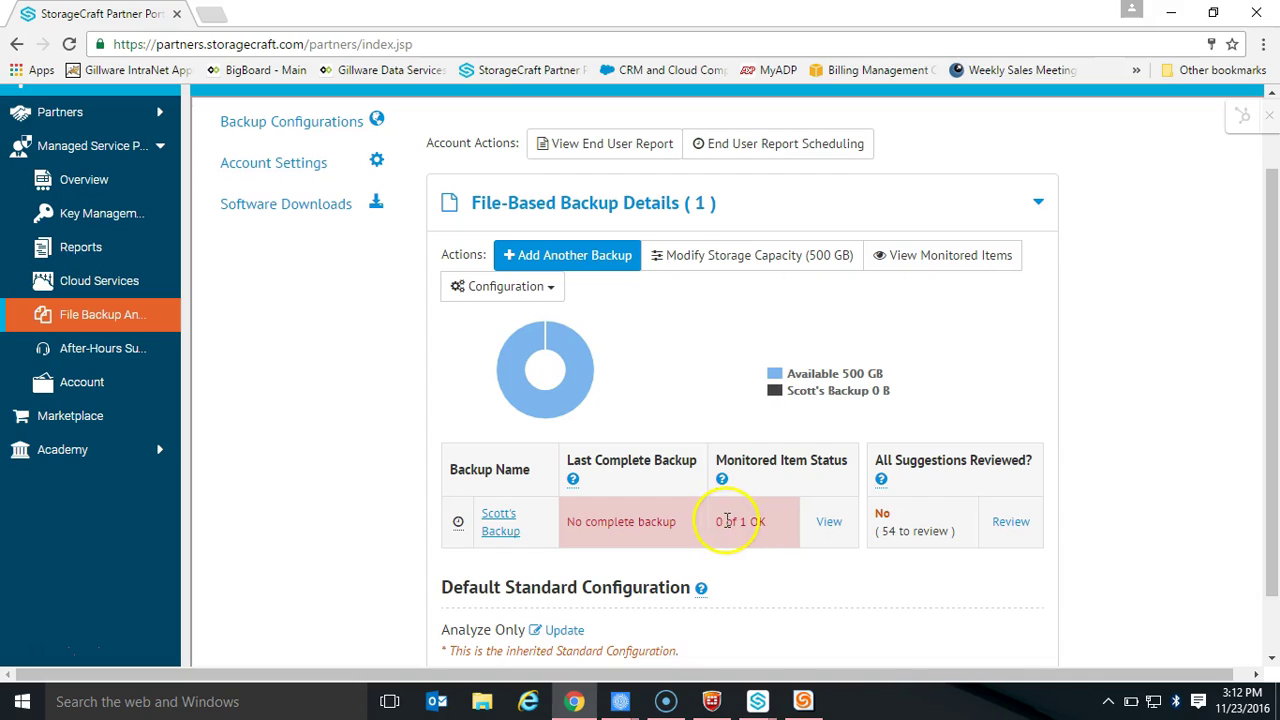
- Review the Monitored Items section of the account's End User Report and return to the account overview
click(614, 152)
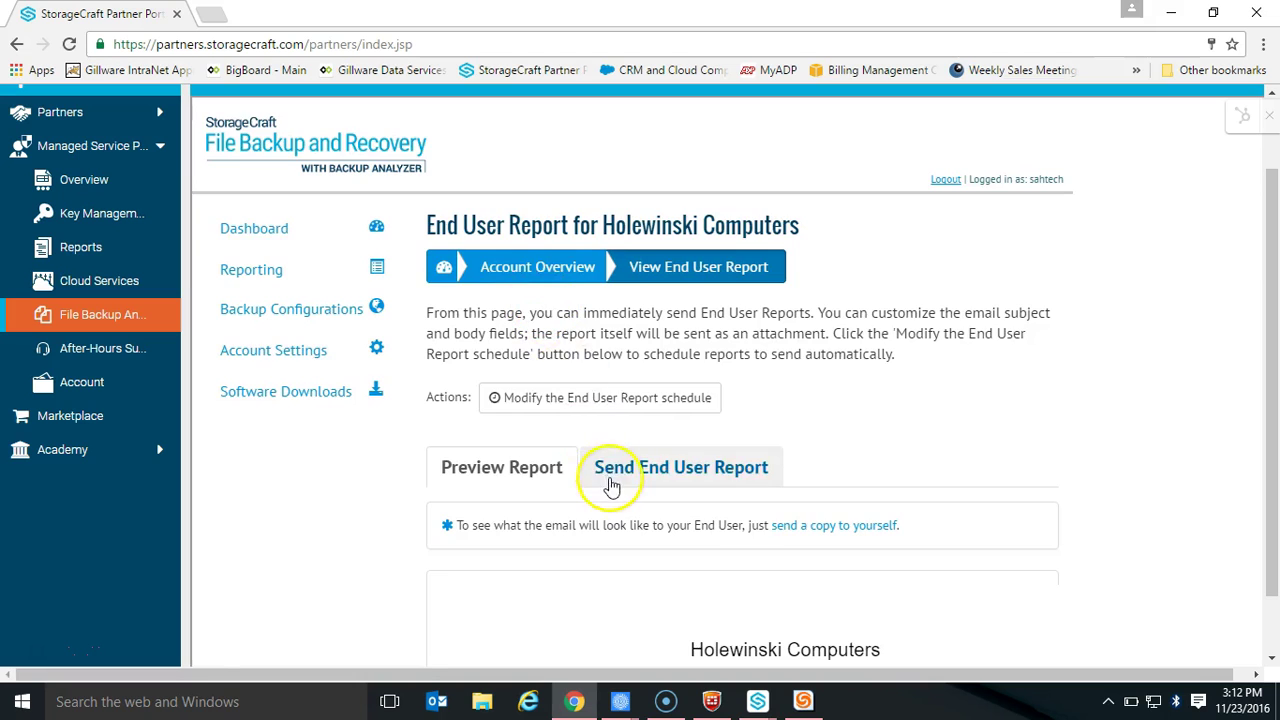
scroll(612, 485, down, 2)
scroll(614, 485, down, 4)
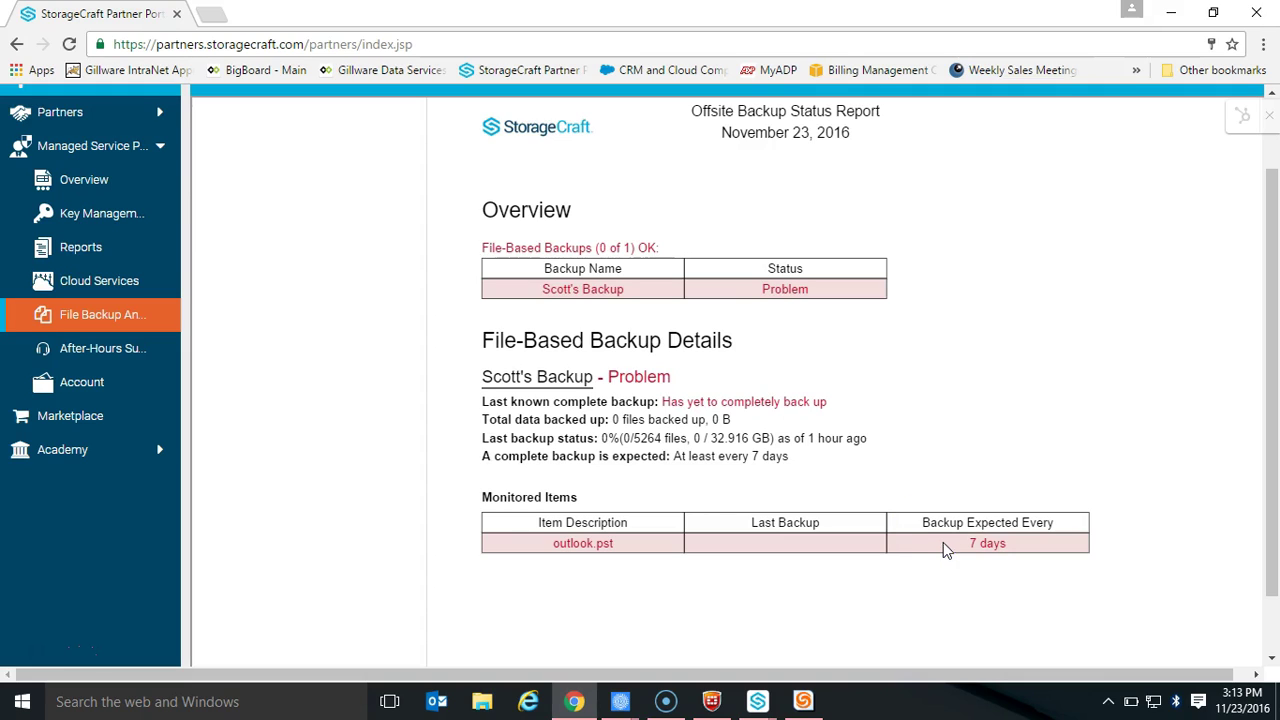
scroll(595, 487, up, 5)
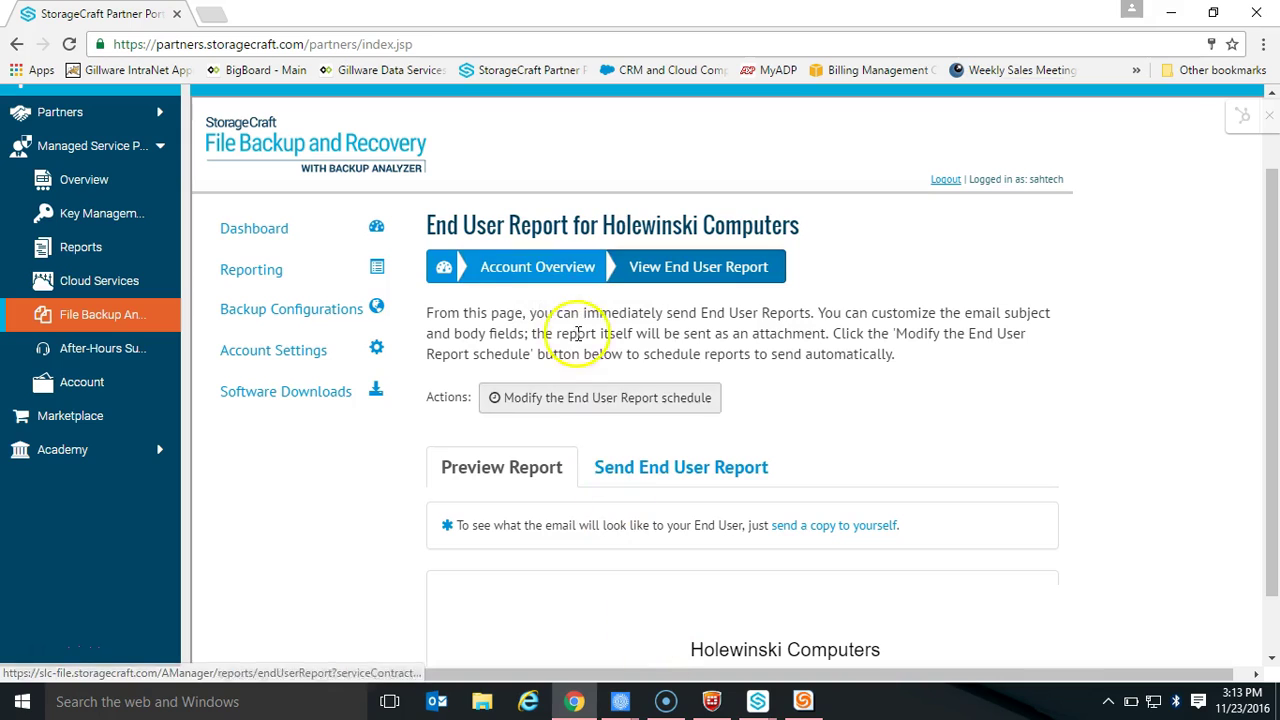
click(531, 272)
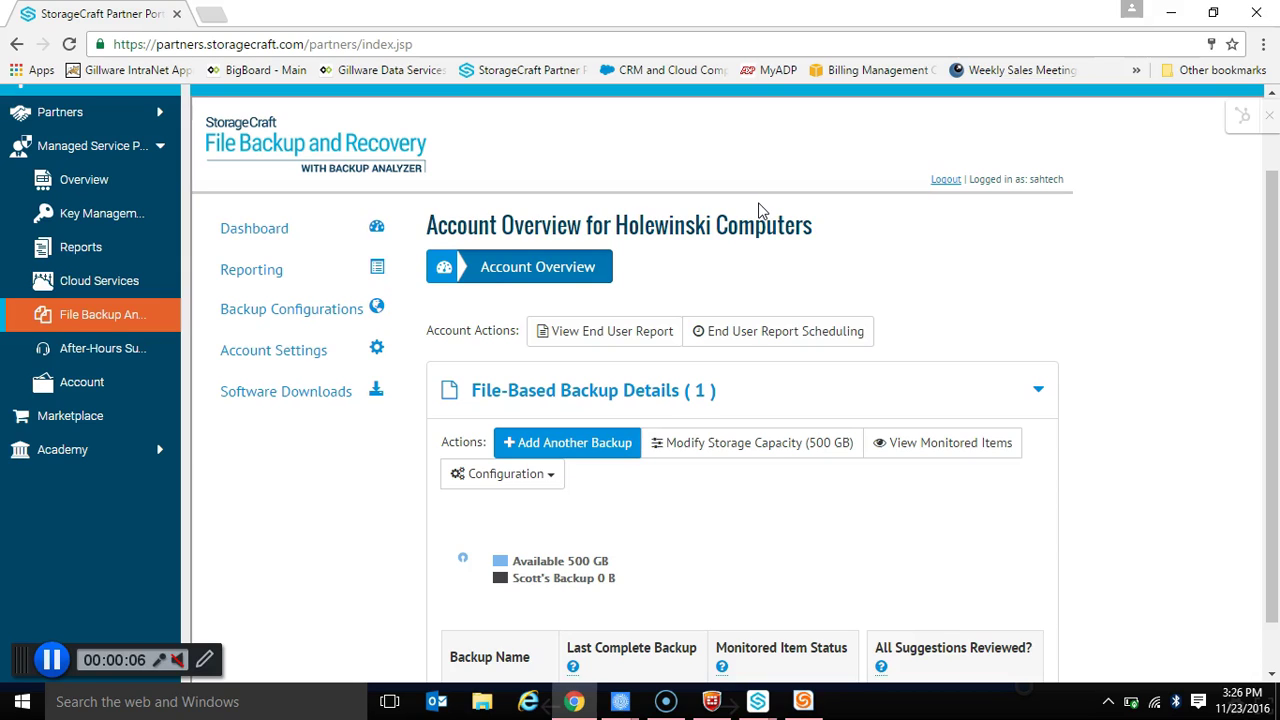
click(766, 226)
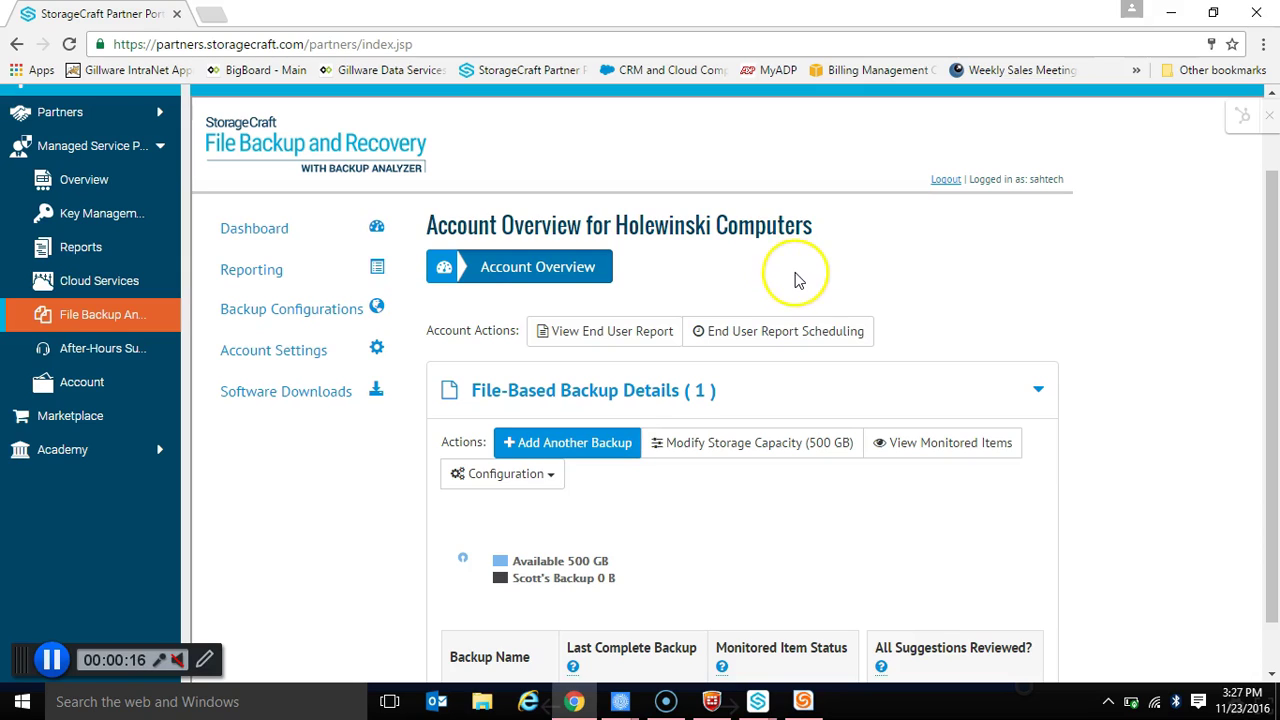
- Open the computer detail of the account's listed backup and apply the SAHTech Standard Configuration as its standard configuration
scroll(805, 280, down, 1)
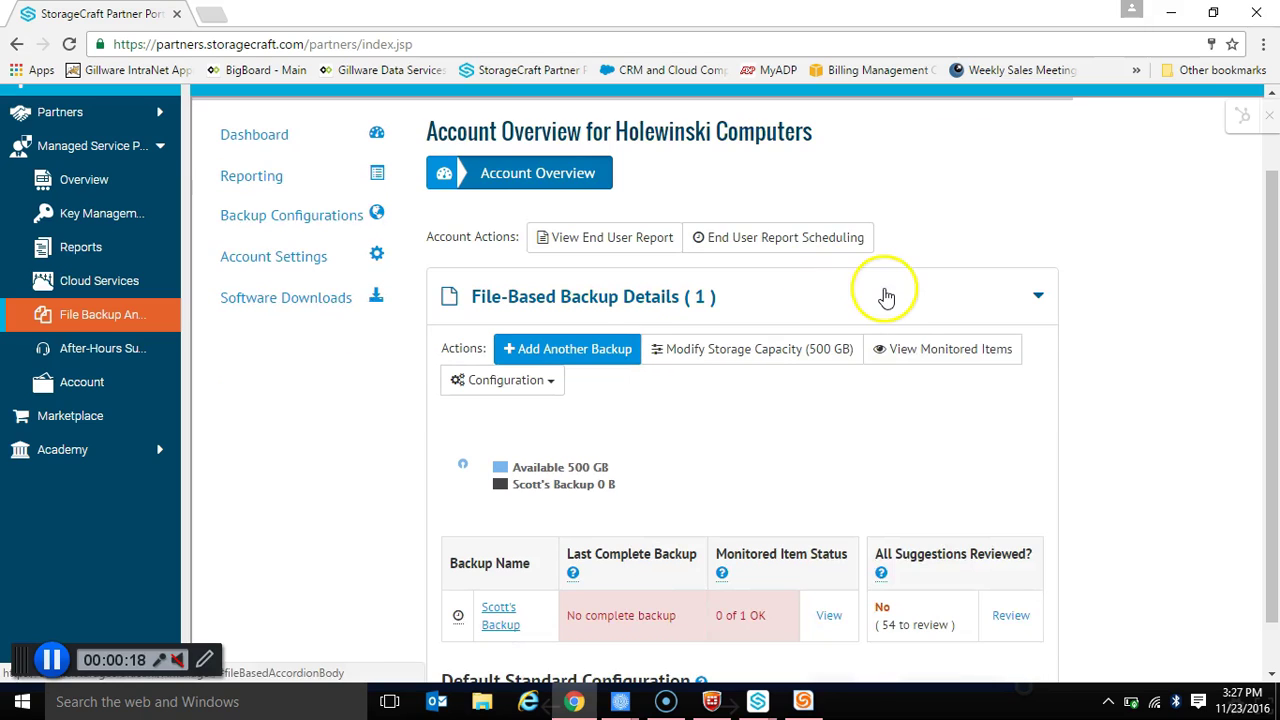
scroll(697, 458, down, 1)
click(514, 530)
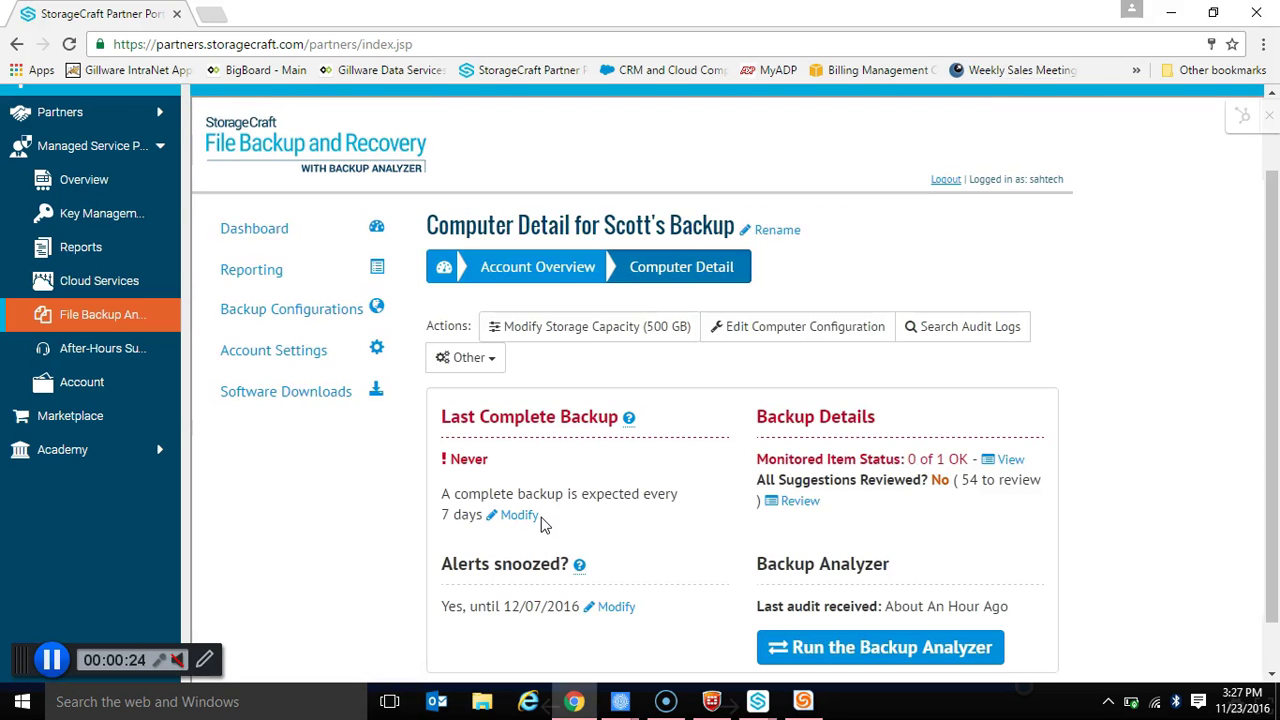
scroll(543, 524, down, 2)
scroll(543, 524, down, 3)
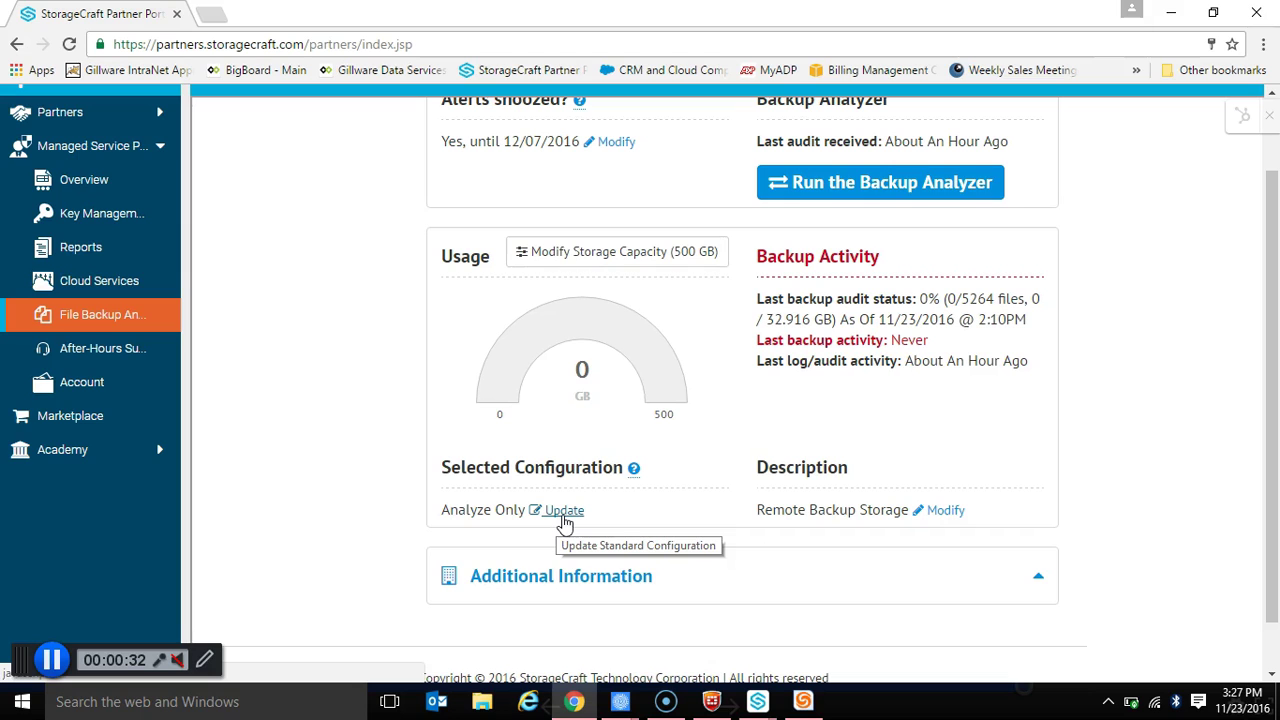
click(563, 515)
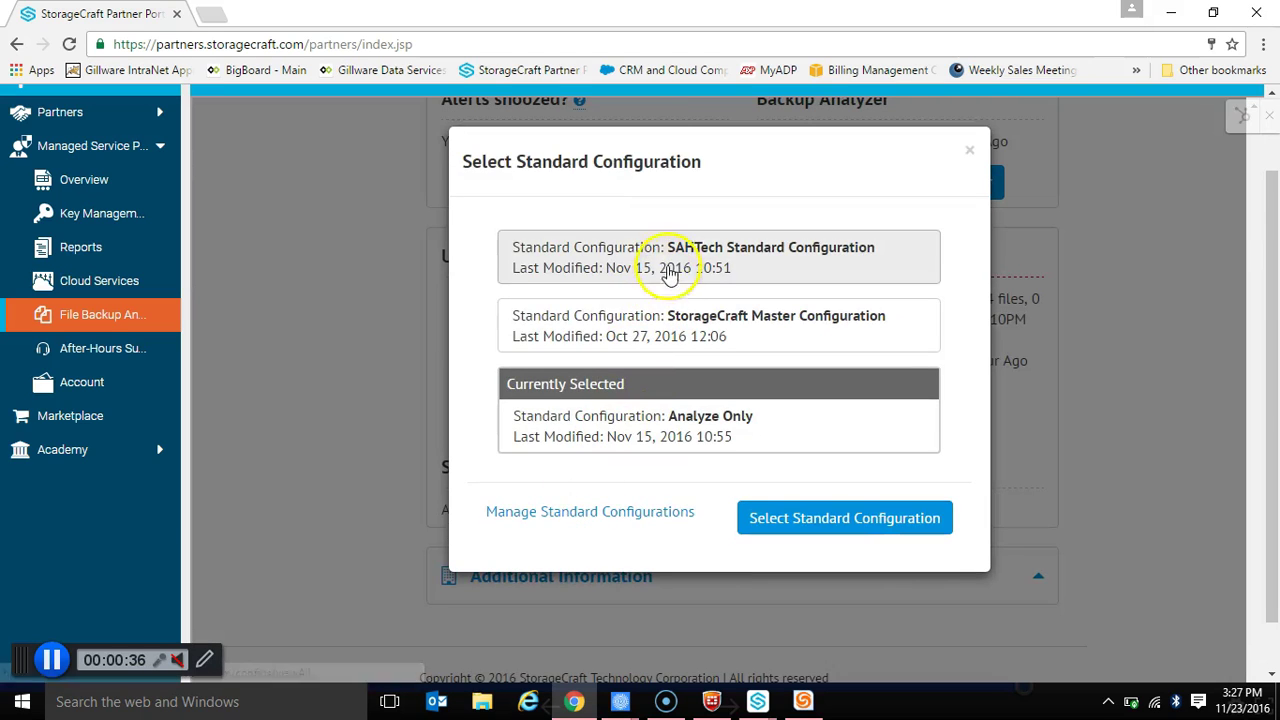
click(666, 263)
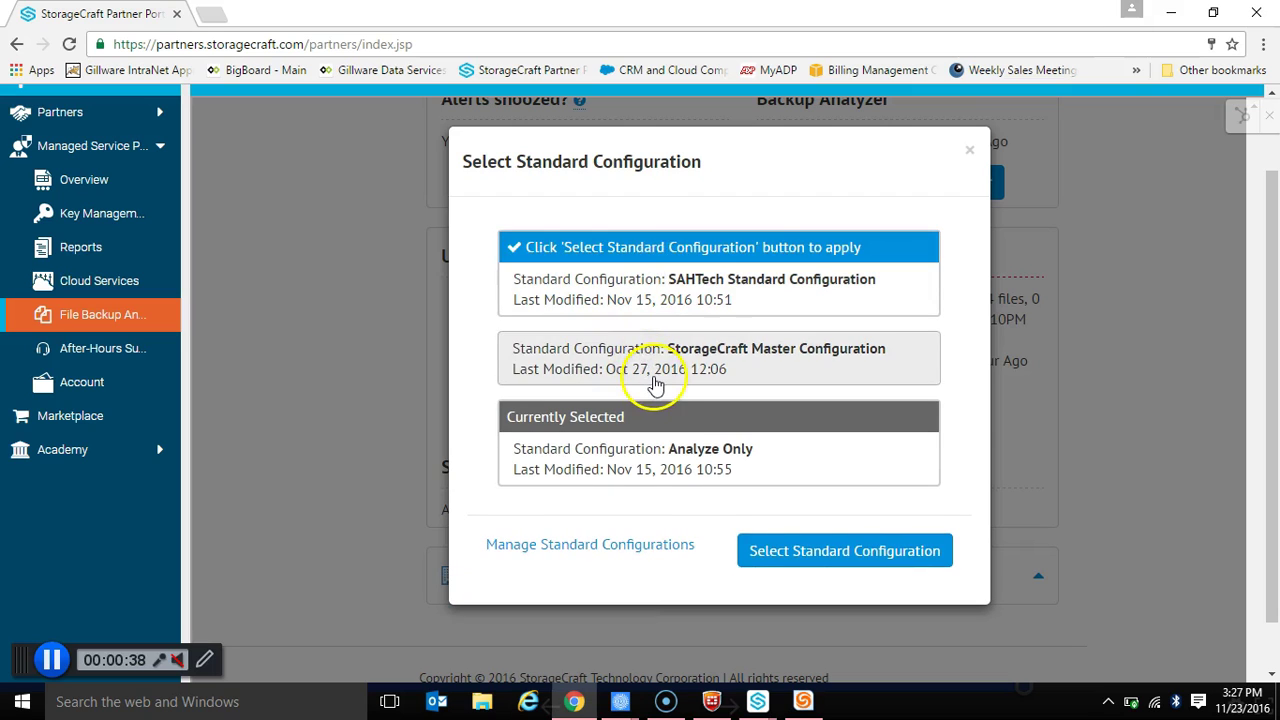
click(820, 556)
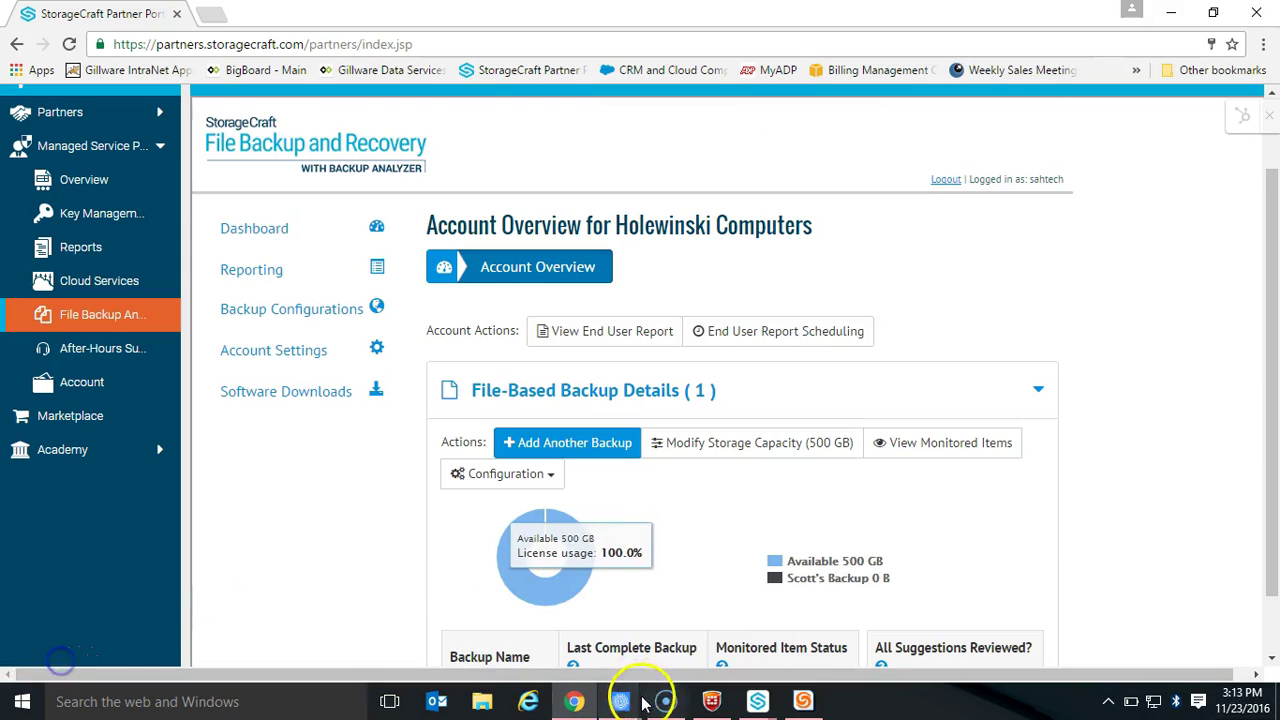
- Switch to the Endpoint Data Protection Program presentation in Prezi and show it in full-screen presentation mode
mouse_move(622, 698)
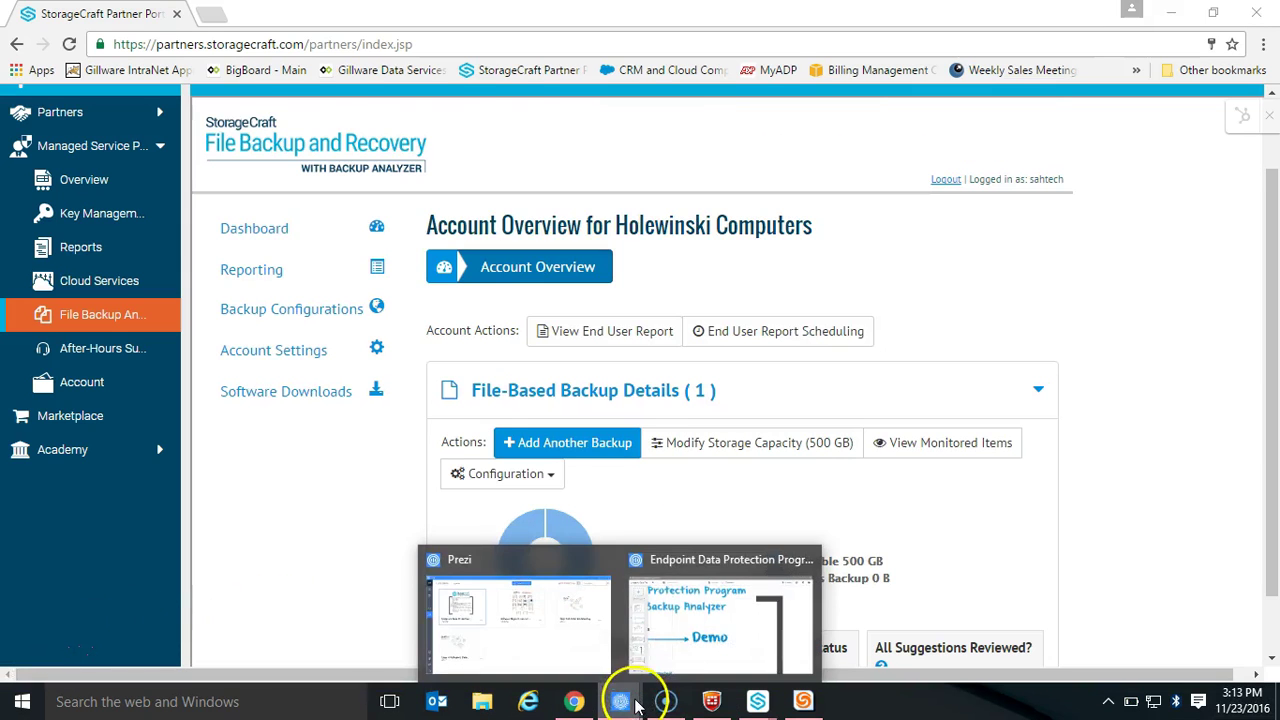
click(690, 652)
click(1109, 55)
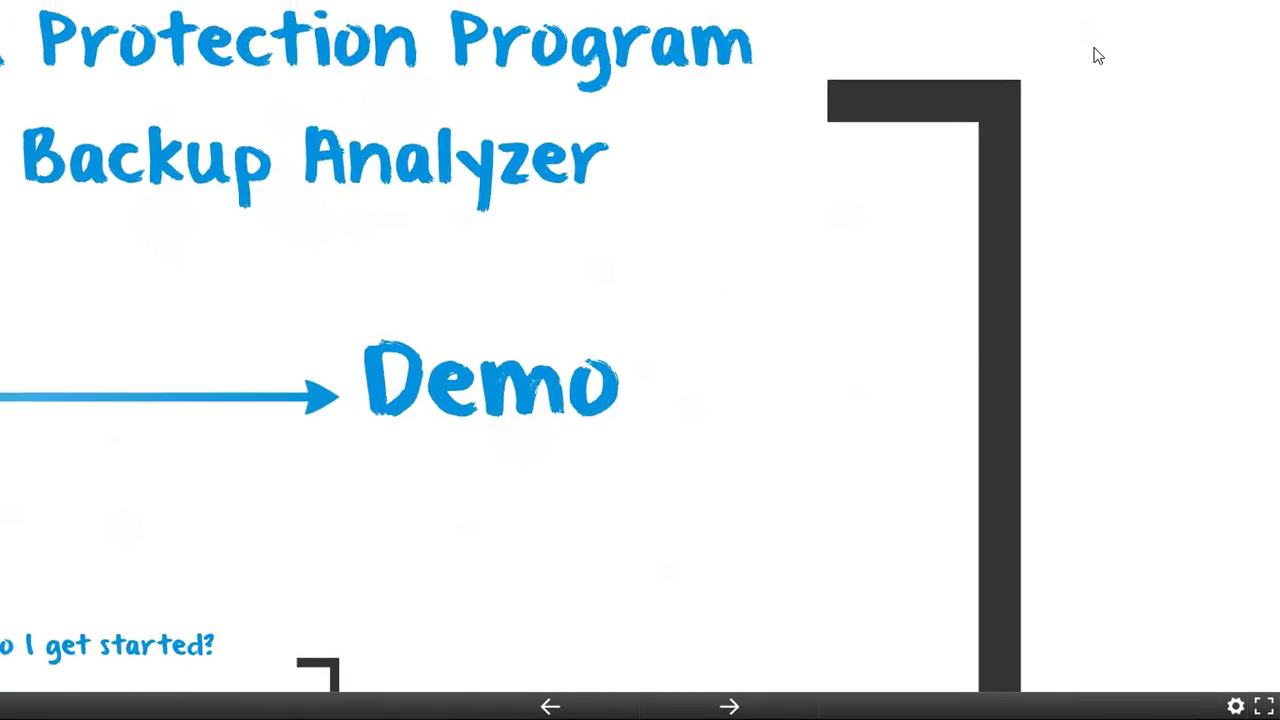